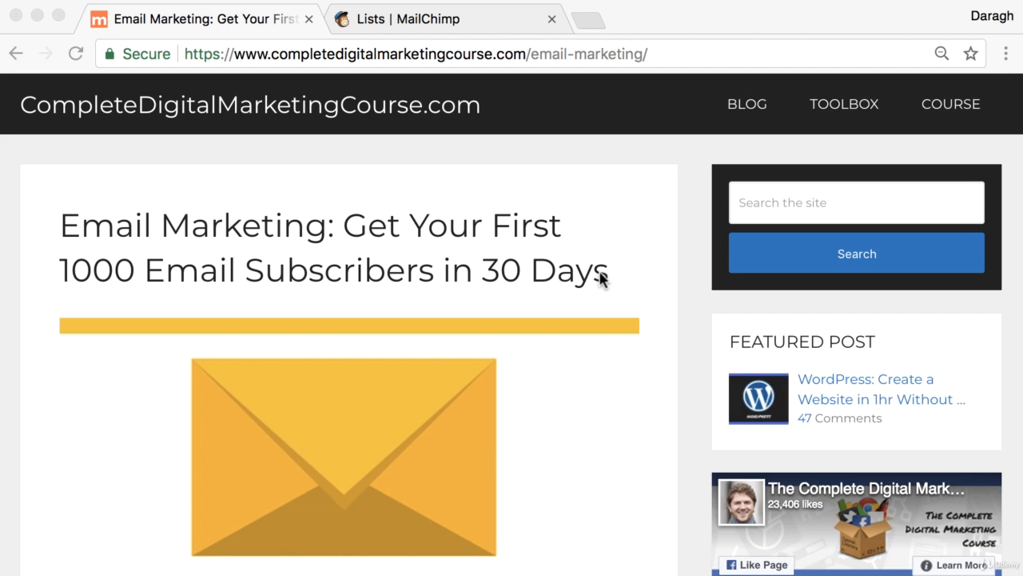
Switch to MailChimp and open the embedded signup forms for the CompleteDigitalMarketingCourse.com list
{"action": "left_click", "coordinate": [458, 18]}
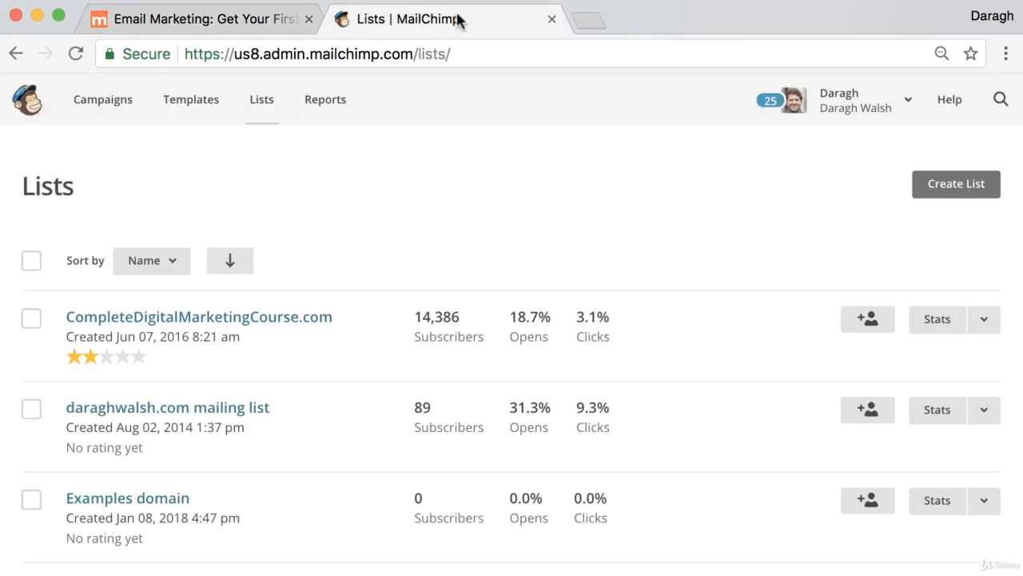
{"action": "left_click", "coordinate": [307, 322]}
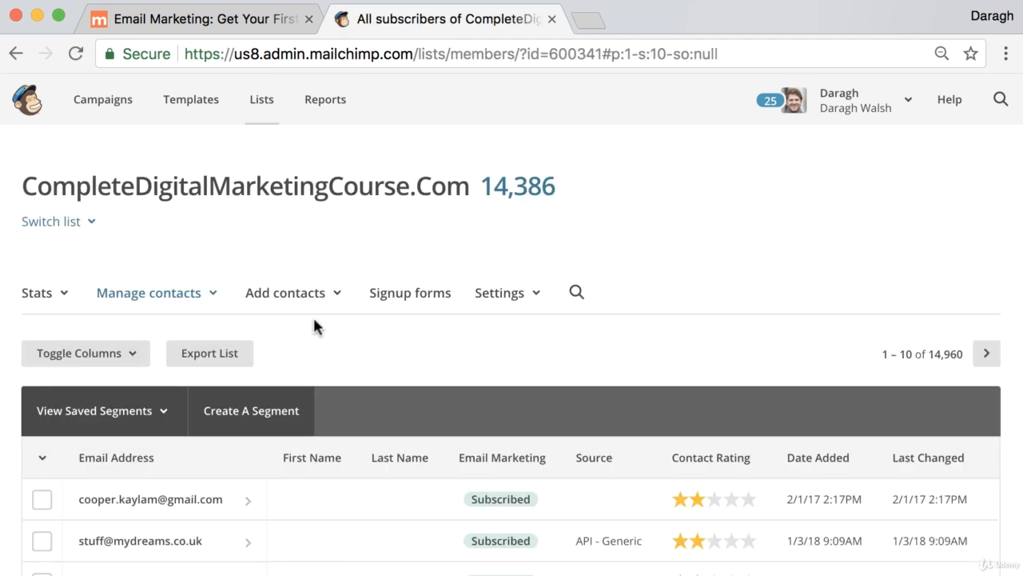
{"action": "left_click", "coordinate": [411, 297]}
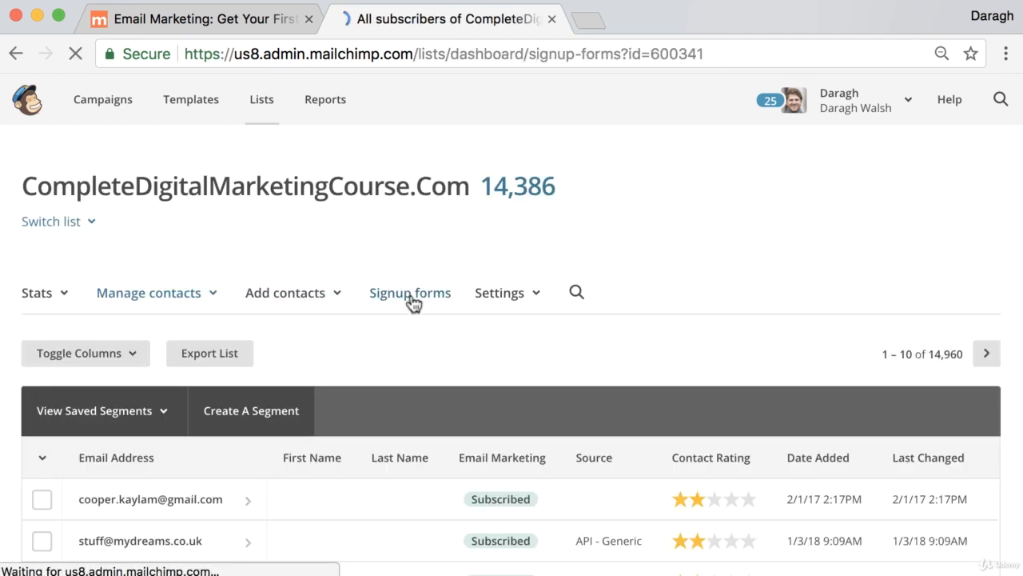
{"action": "scroll", "coordinate": [436, 310], "scroll_direction": "down", "scroll_amount": 2}
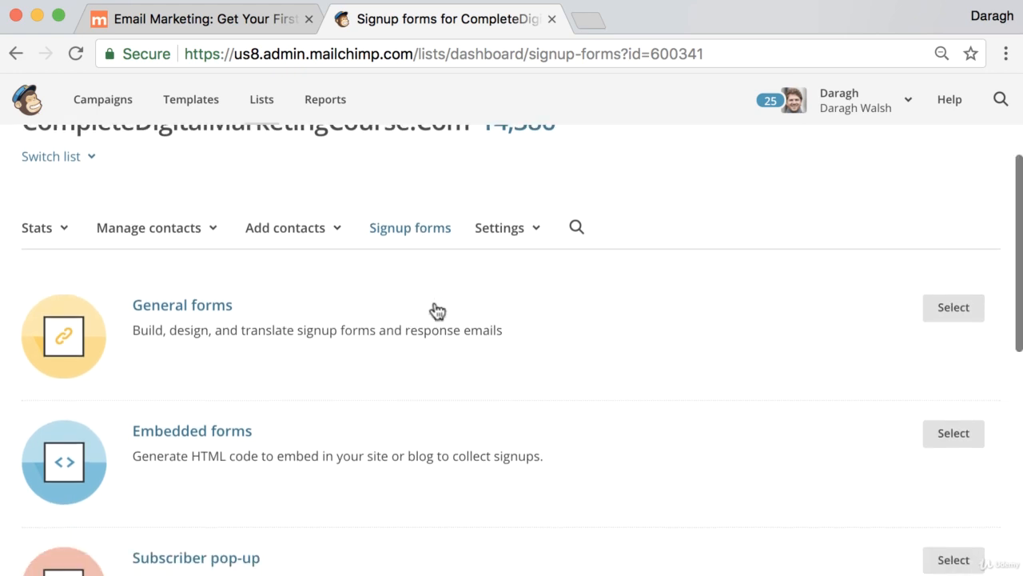
{"action": "scroll", "coordinate": [436, 310], "scroll_direction": "down", "scroll_amount": 2}
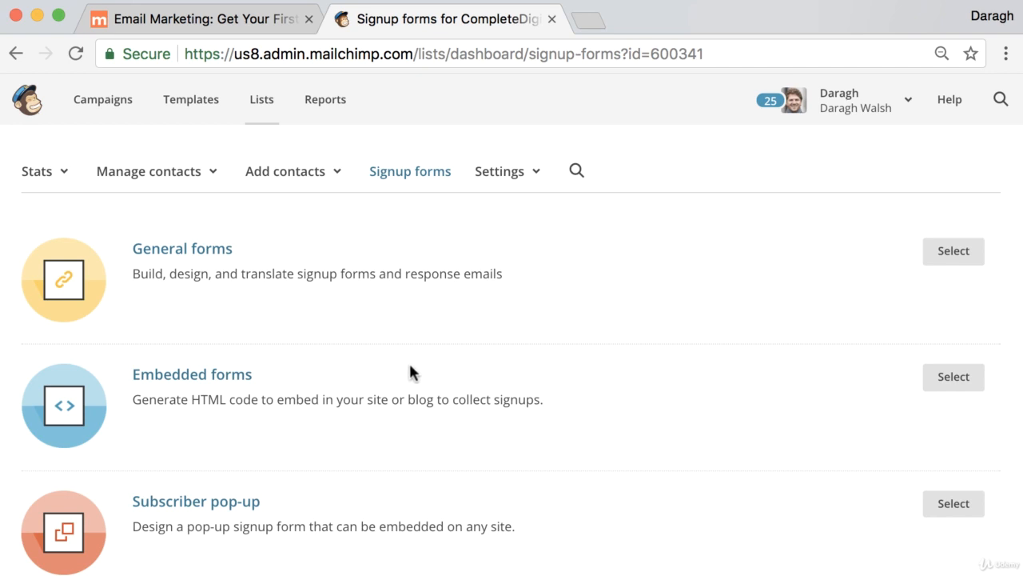
{"action": "left_click", "coordinate": [198, 387]}
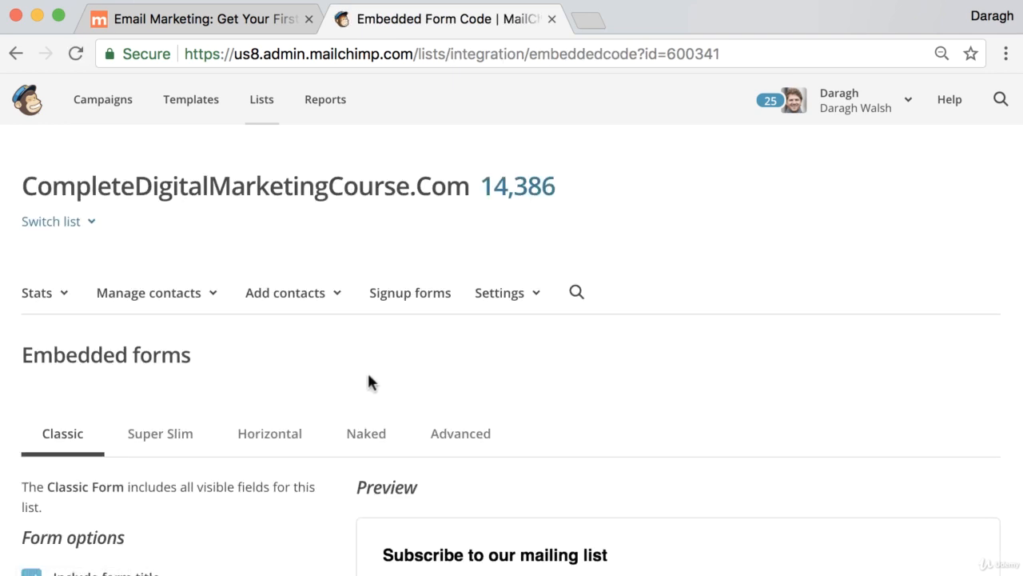
Preview the Classic form with only its required fields, and return it to showing all fields
{"action": "scroll", "coordinate": [367, 381], "scroll_direction": "down", "scroll_amount": 5}
{"action": "scroll", "coordinate": [299, 374], "scroll_direction": "down", "scroll_amount": 5}
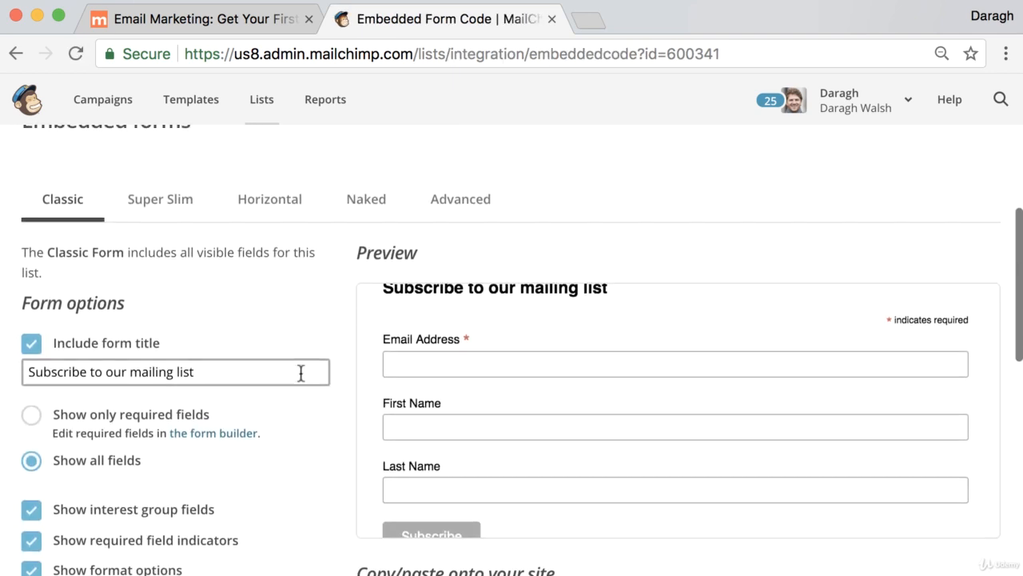
{"action": "scroll", "coordinate": [313, 370], "scroll_direction": "up", "scroll_amount": 1}
{"action": "scroll", "coordinate": [314, 368], "scroll_direction": "up", "scroll_amount": 2}
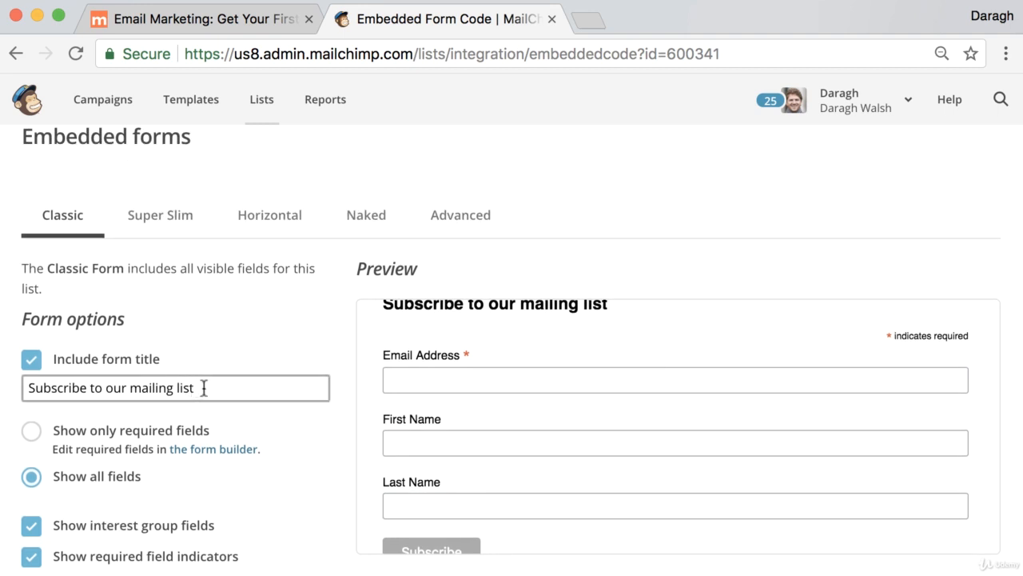
{"action": "left_click_drag", "start_coordinate": [204, 388], "coordinate": [8, 391]}
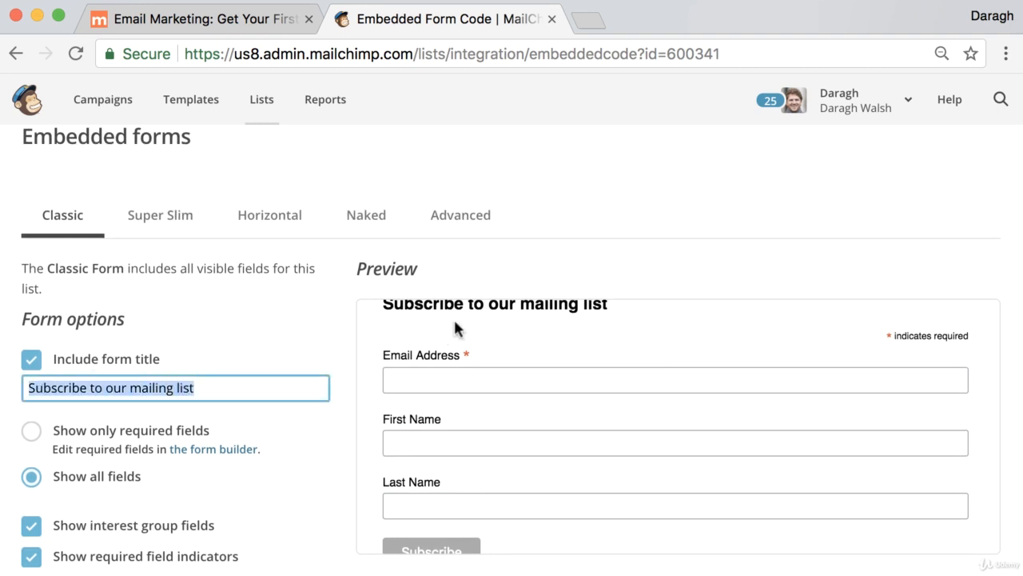
{"action": "scroll", "coordinate": [317, 313], "scroll_direction": "down", "scroll_amount": 4}
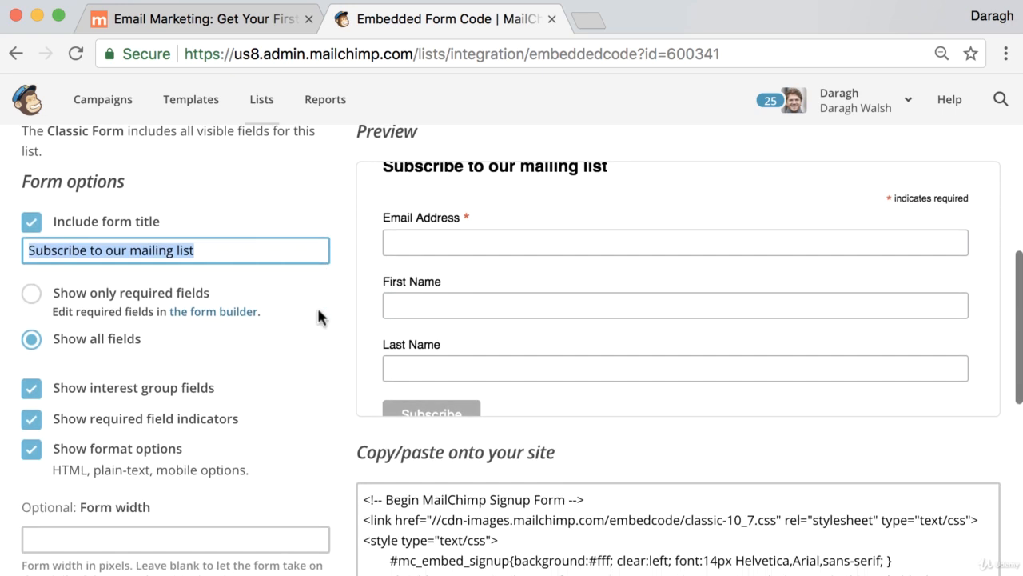
{"action": "left_click", "coordinate": [46, 286]}
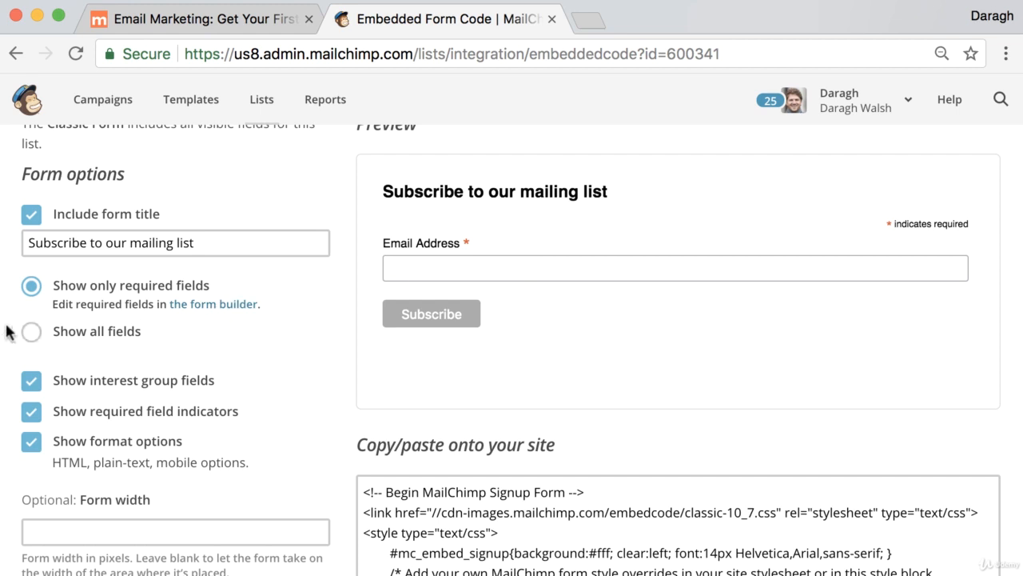
{"action": "left_click", "coordinate": [30, 333]}
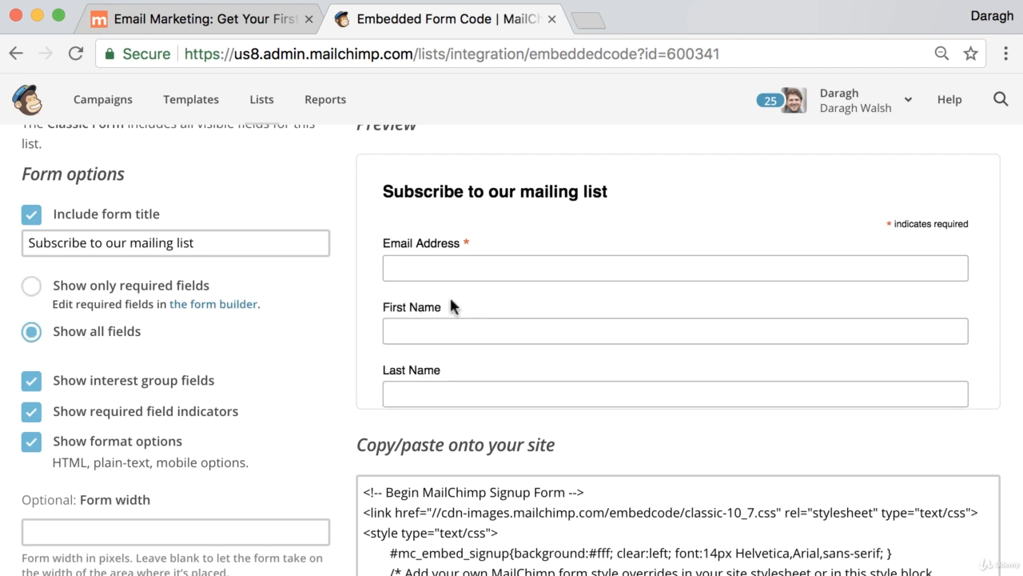
Copy the complete embed code of the Classic signup form
{"action": "scroll", "coordinate": [319, 309], "scroll_direction": "down", "scroll_amount": 2}
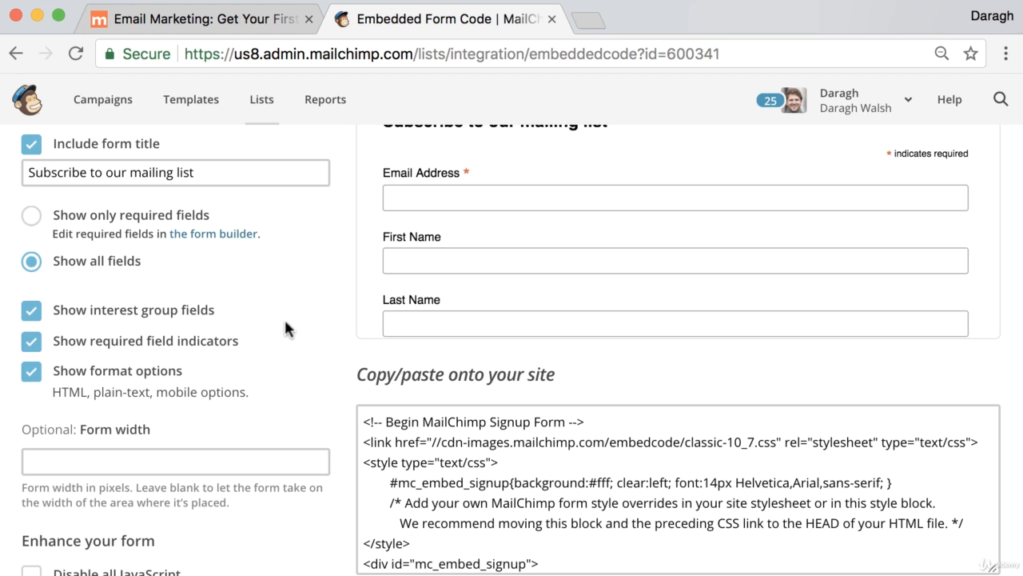
{"action": "scroll", "coordinate": [320, 316], "scroll_direction": "down", "scroll_amount": 2}
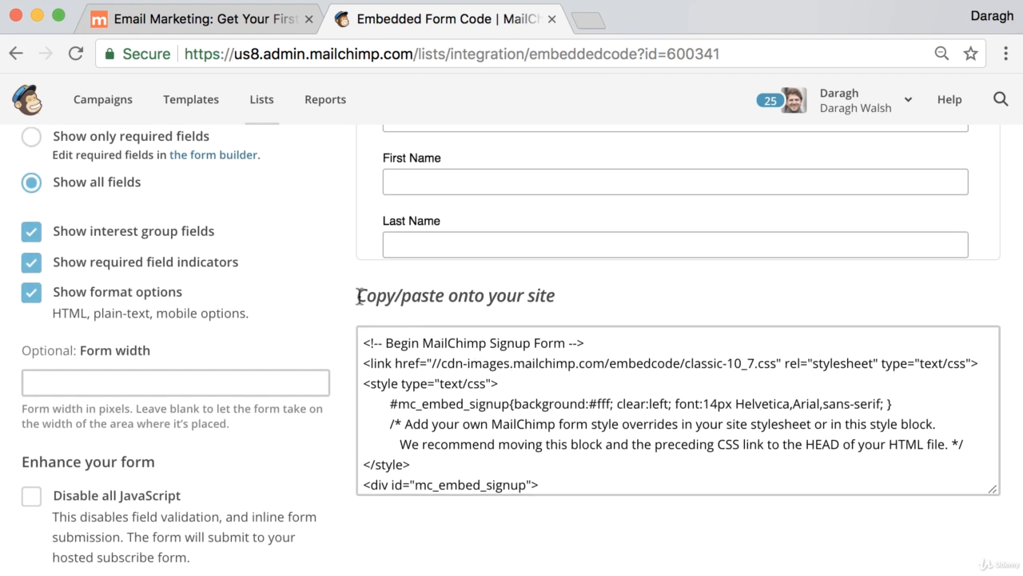
{"action": "left_click_drag", "start_coordinate": [358, 296], "coordinate": [553, 297]}
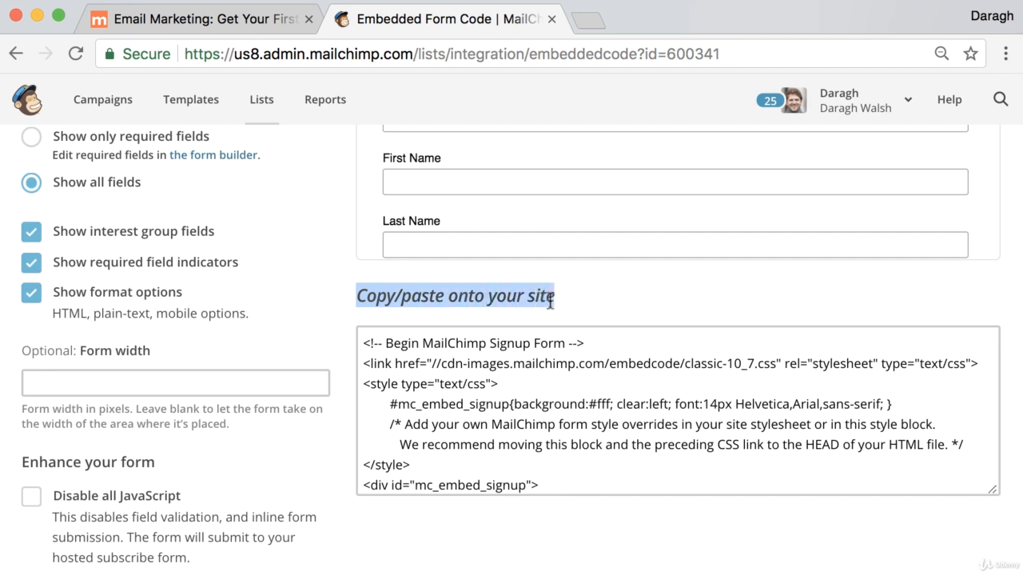
{"action": "scroll", "coordinate": [558, 382], "scroll_direction": "up", "scroll_amount": 1}
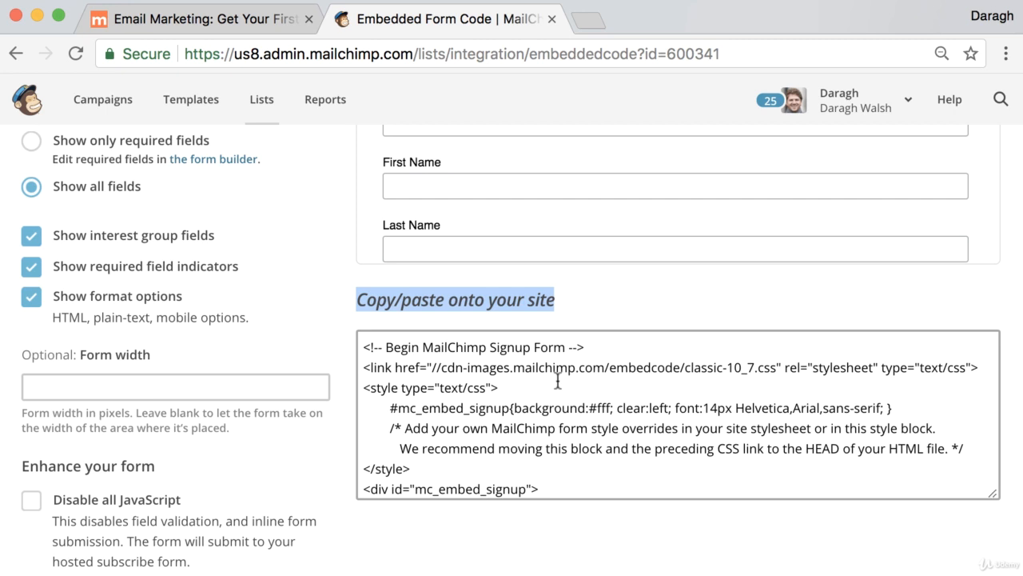
{"action": "scroll", "coordinate": [560, 370], "scroll_direction": "up", "scroll_amount": 10}
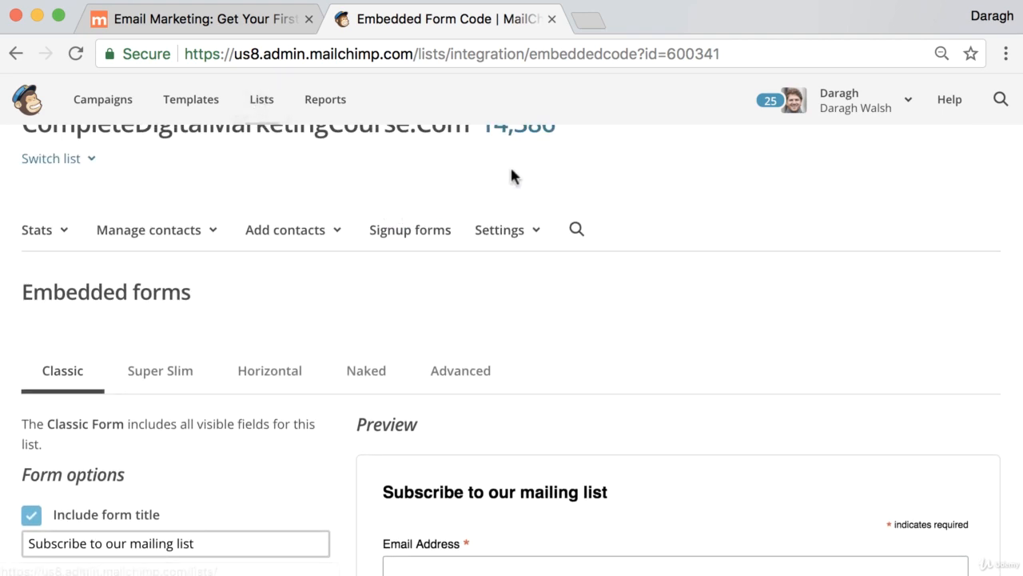
{"action": "scroll", "coordinate": [592, 354], "scroll_direction": "down", "scroll_amount": 10}
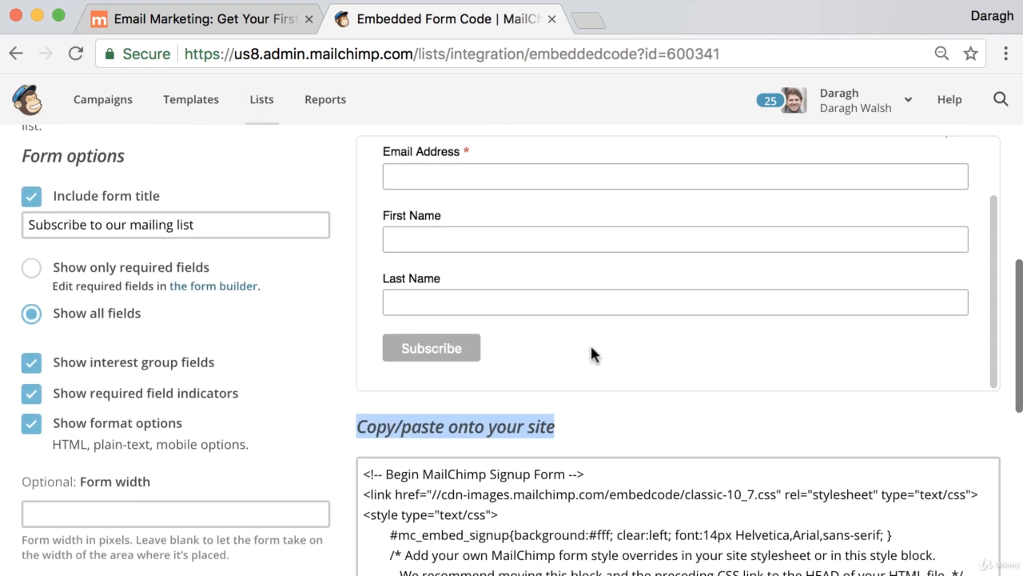
{"action": "left_click", "coordinate": [553, 411]}
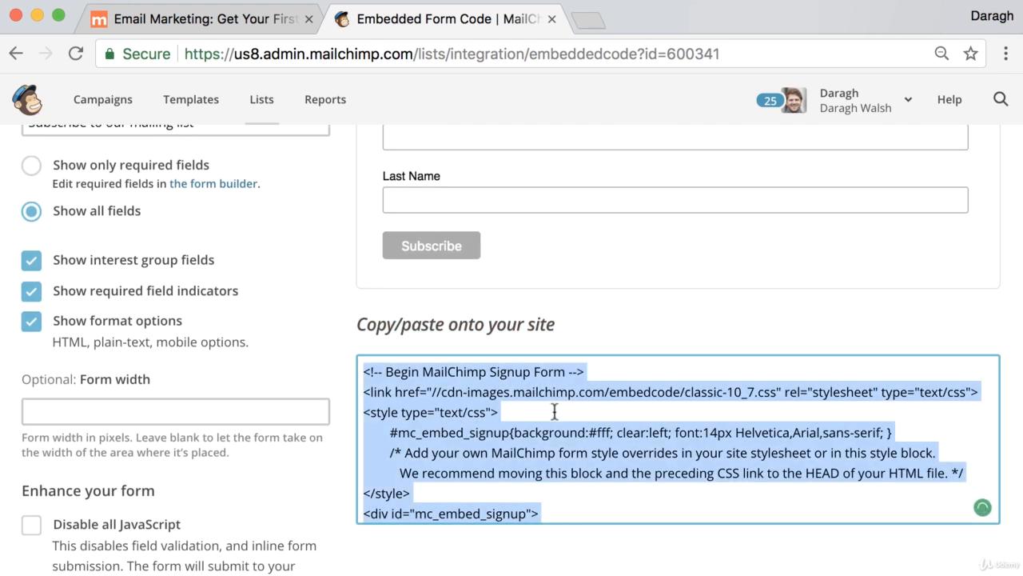
Switch to the website, log in to its WordPress admin area and open the Widgets page
{"action": "left_click", "coordinate": [247, 22]}
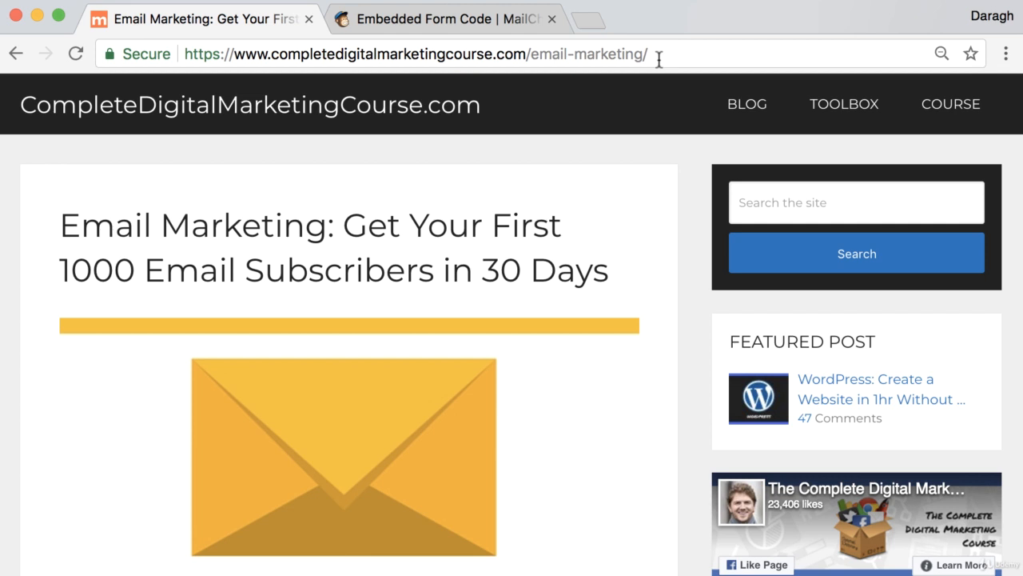
{"action": "left_click_drag", "start_coordinate": [659, 59], "coordinate": [567, 53]}
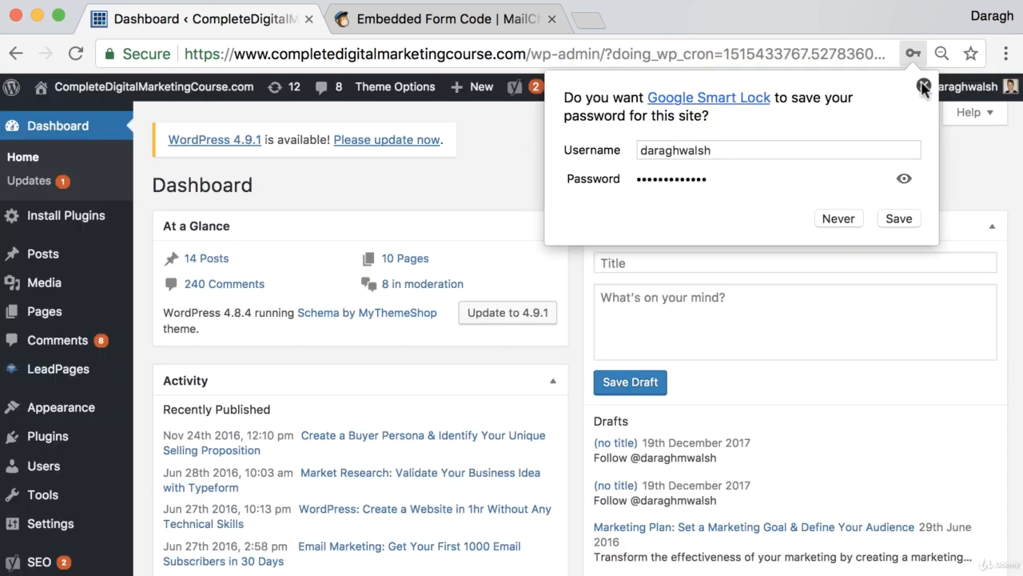
{"action": "left_click", "coordinate": [923, 85]}
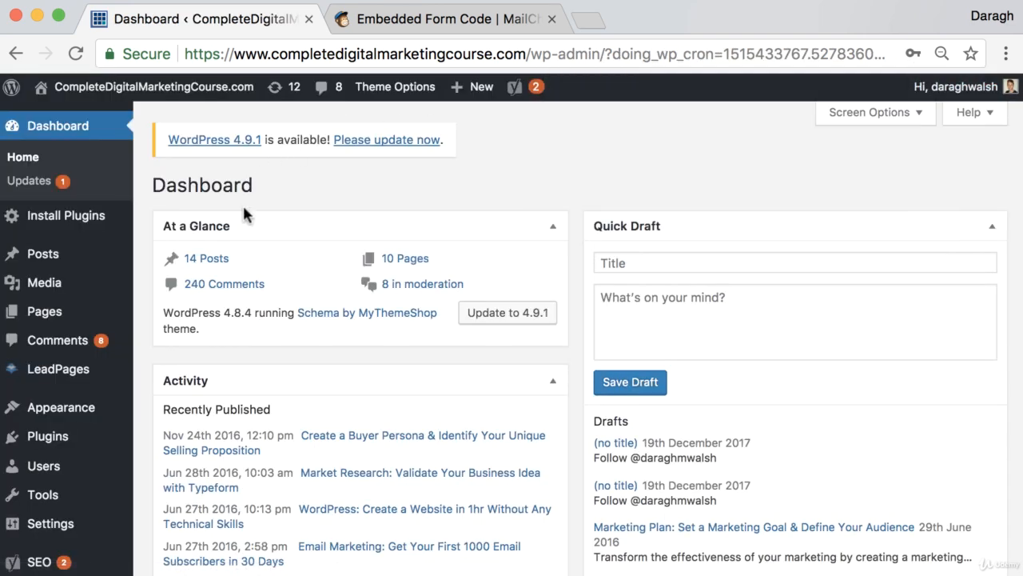
{"action": "mouse_move", "coordinate": [92, 423]}
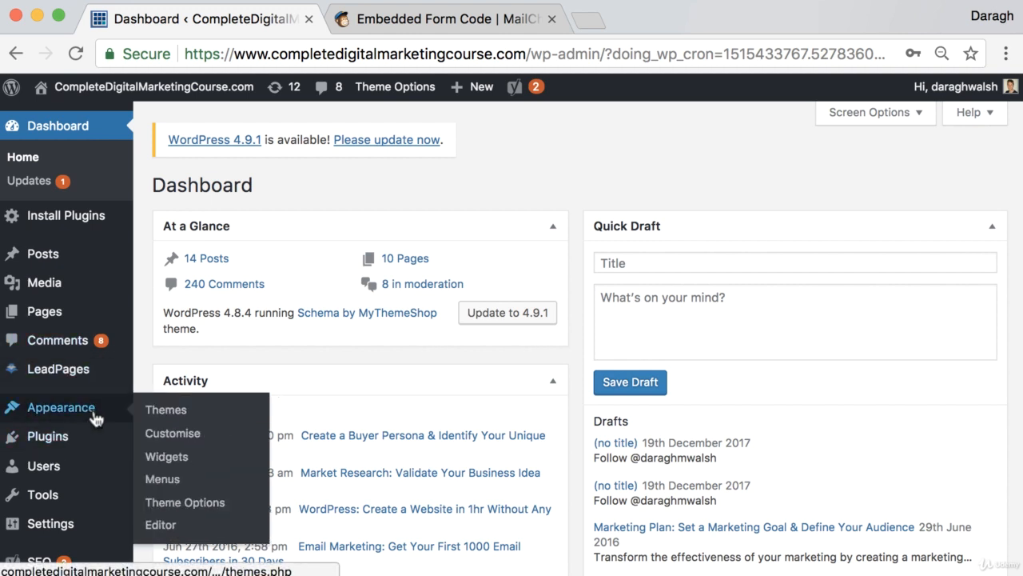
{"action": "left_click", "coordinate": [166, 461]}
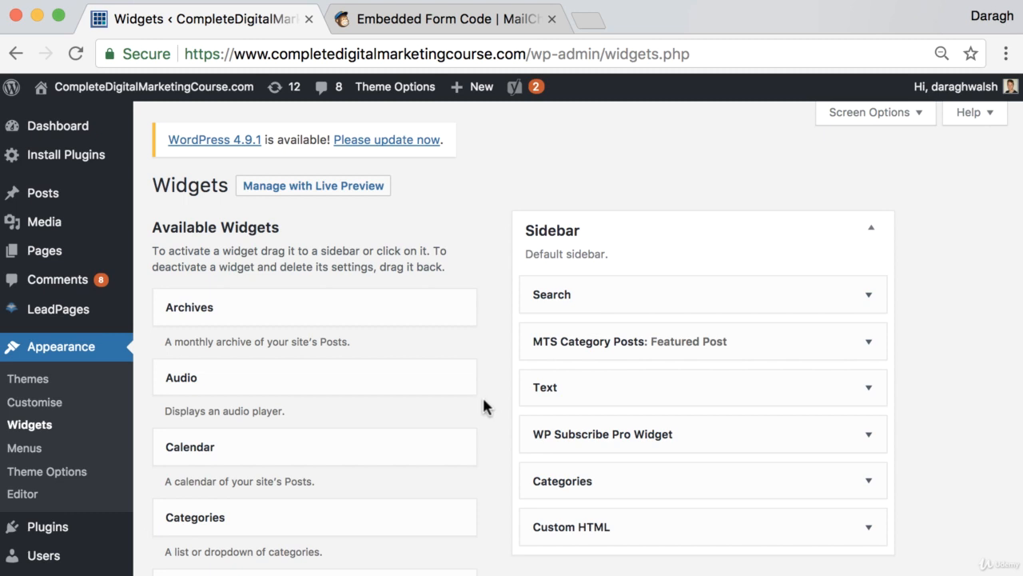
Add a Custom HTML widget as the first item in the Sidebar widget area
{"action": "scroll", "coordinate": [446, 416], "scroll_direction": "down", "scroll_amount": 3}
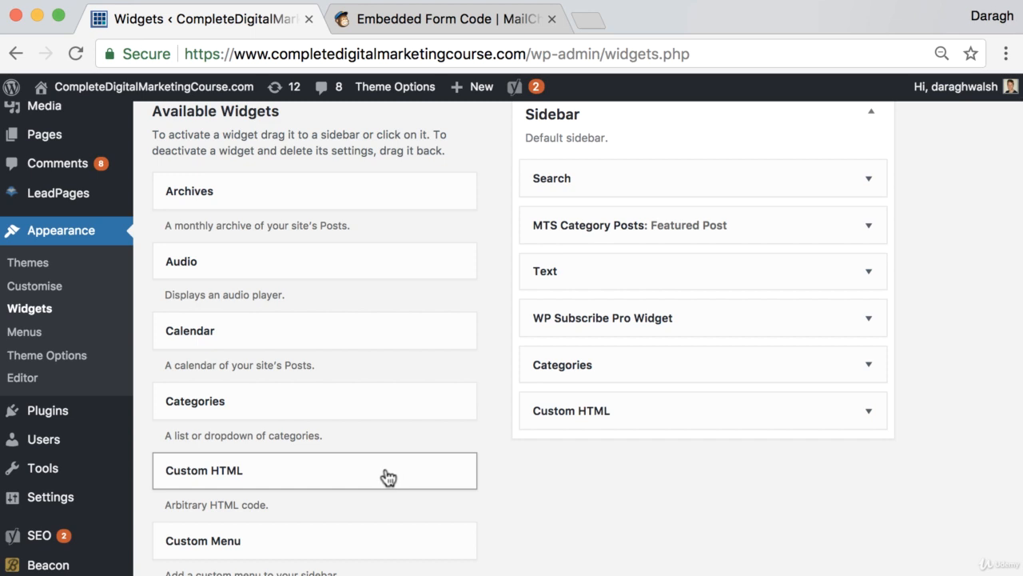
{"action": "left_click_drag", "start_coordinate": [389, 478], "coordinate": [710, 169]}
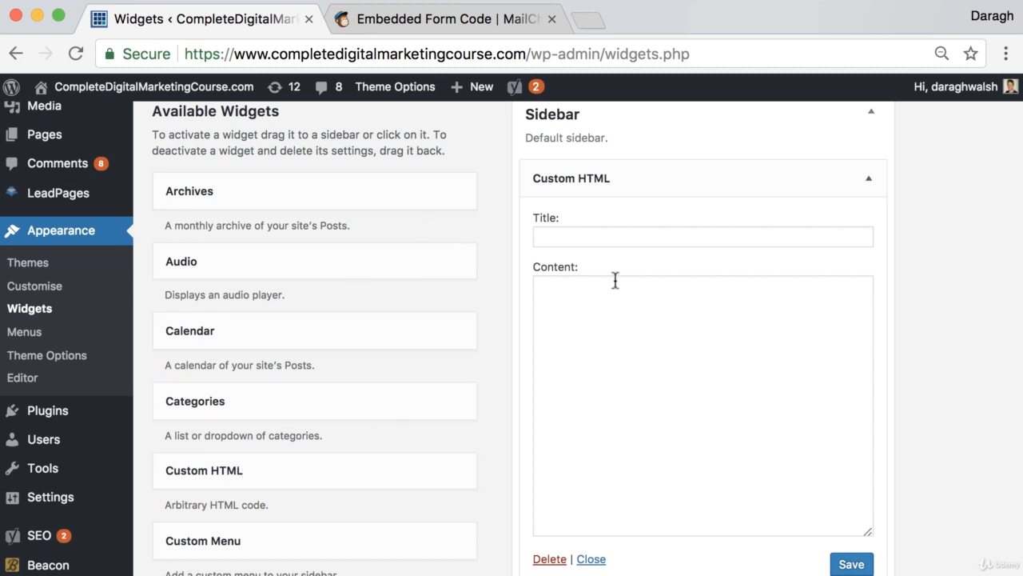
{"action": "left_click", "coordinate": [611, 307]}
Paste the MailChimp signup form code into the new Custom HTML widget's content and save the widget
{"action": "left_click", "coordinate": [450, 20]}
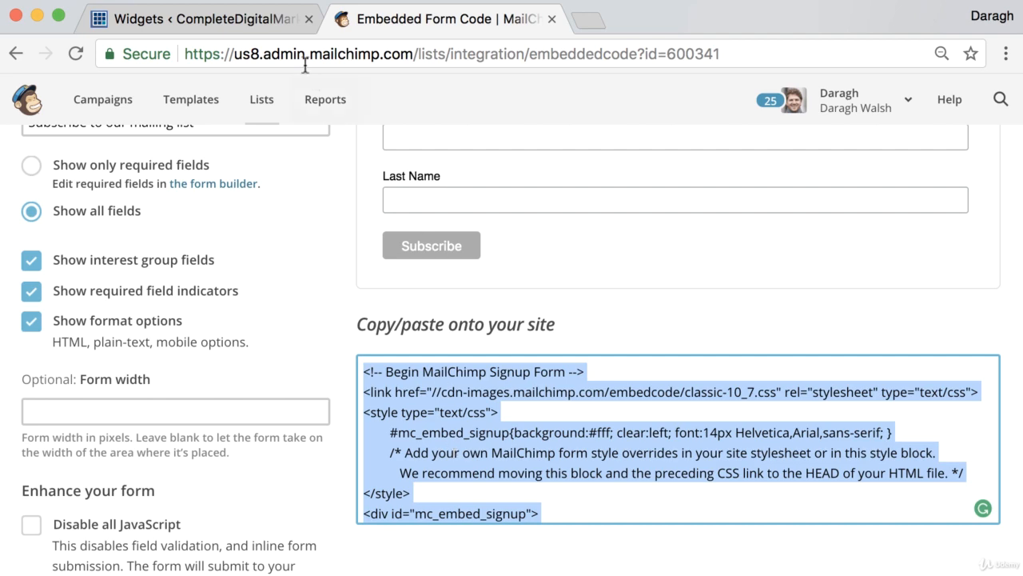
{"action": "left_click", "coordinate": [254, 20]}
{"action": "key", "text": "super+v"}
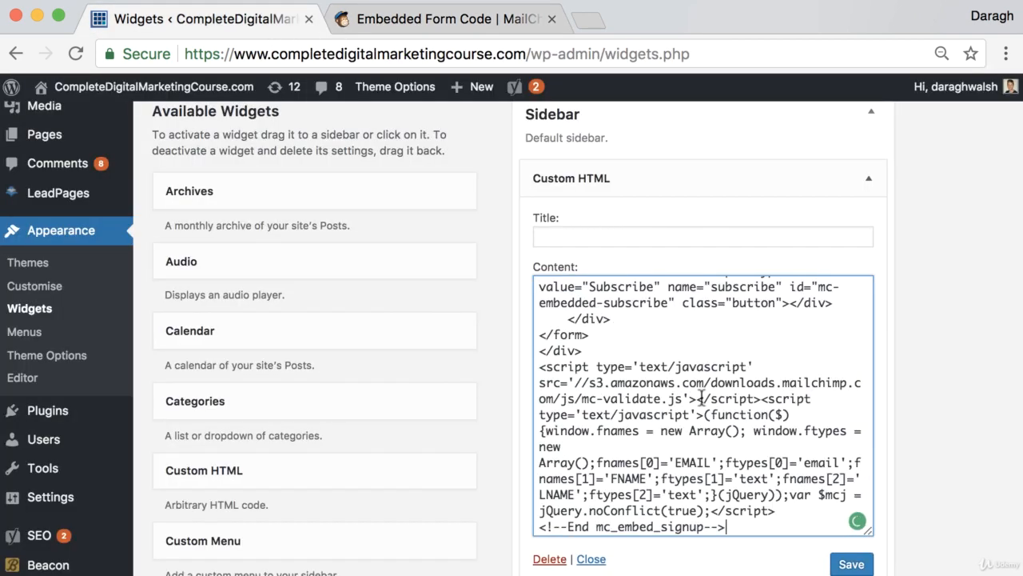
{"action": "scroll", "coordinate": [719, 400], "scroll_direction": "down", "scroll_amount": 2}
{"action": "left_click", "coordinate": [841, 509]}
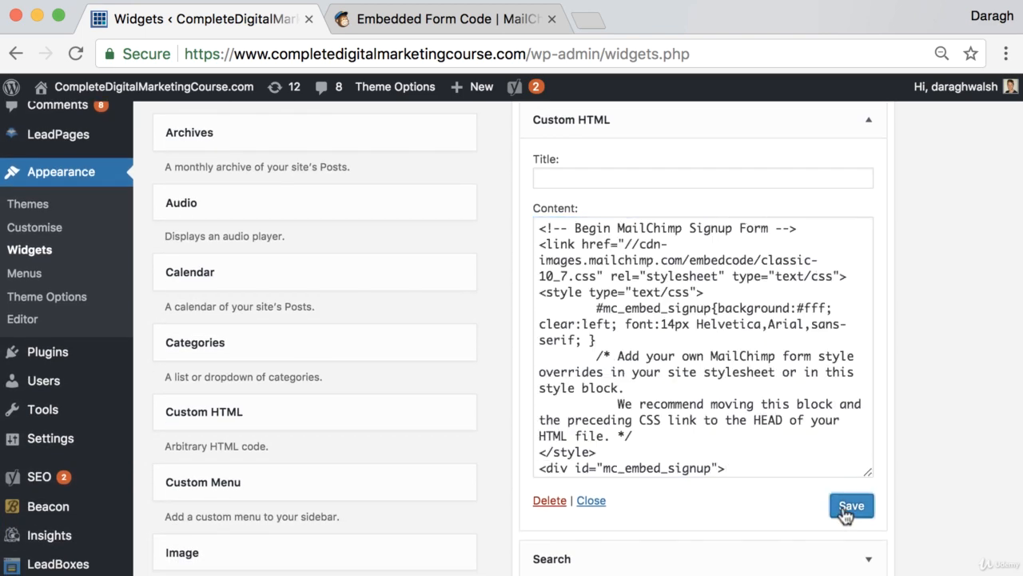
Open completedigitalmarketingcourse.com/blog/ in a new browser tab and examine the signup form in the sidebar
{"action": "scroll", "coordinate": [632, 178], "scroll_direction": "up", "scroll_amount": 5}
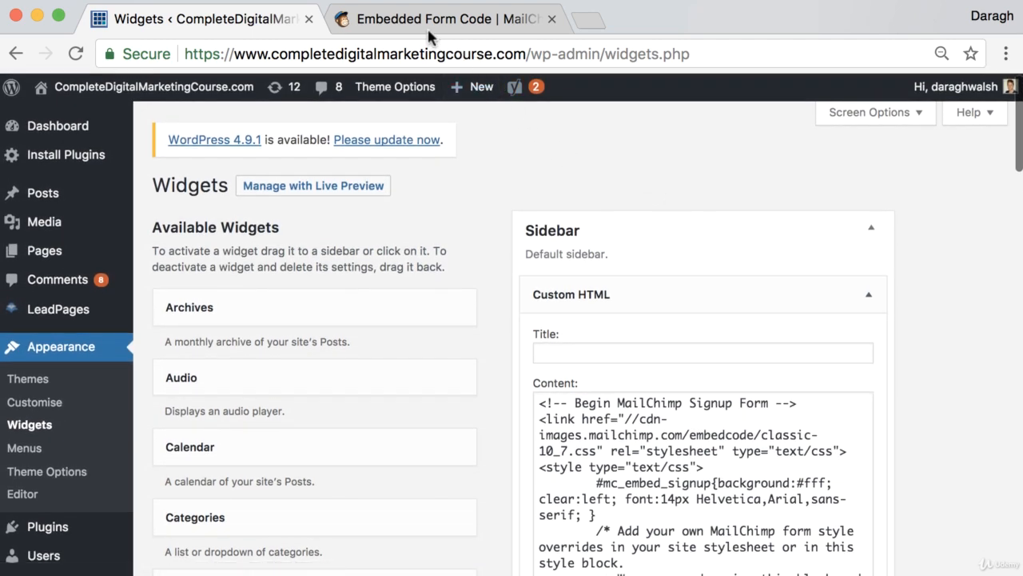
{"action": "left_click", "coordinate": [600, 28]}
{"action": "left_click_drag", "start_coordinate": [599, 27], "coordinate": [384, 24]}
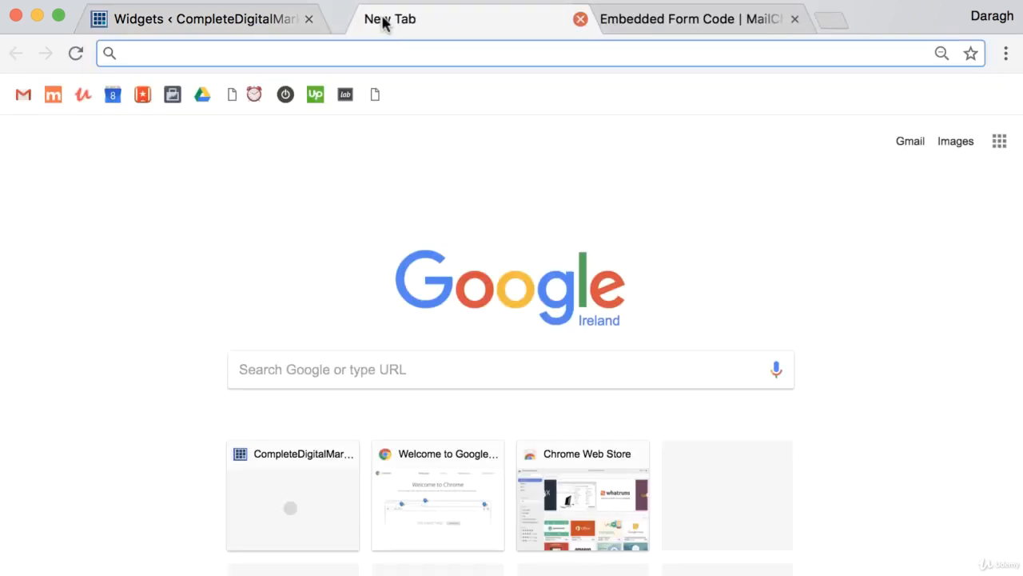
{"action": "type", "text": "completedigitalmarketingcourse.com/blog/"}
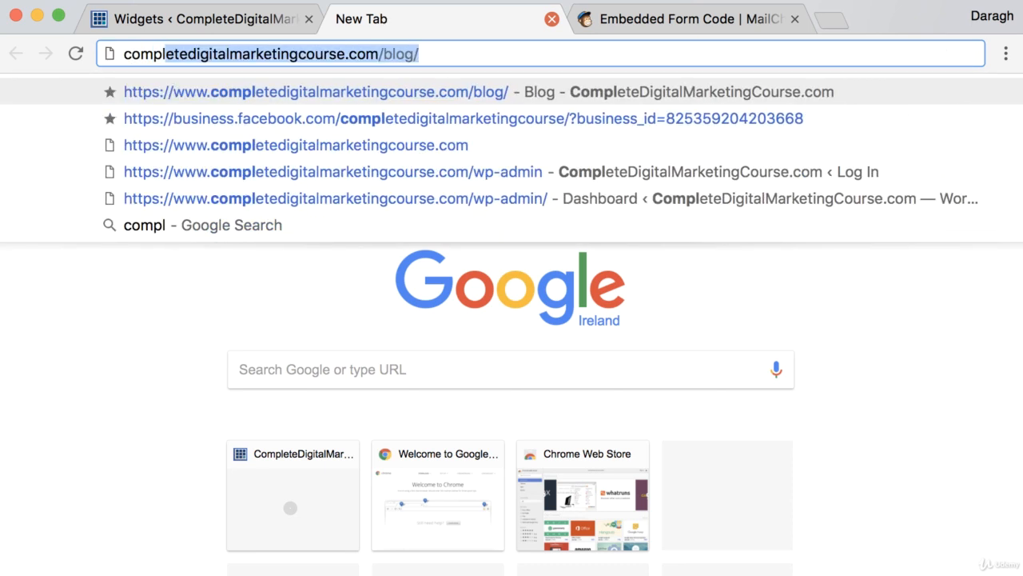
{"action": "key", "text": "Return"}
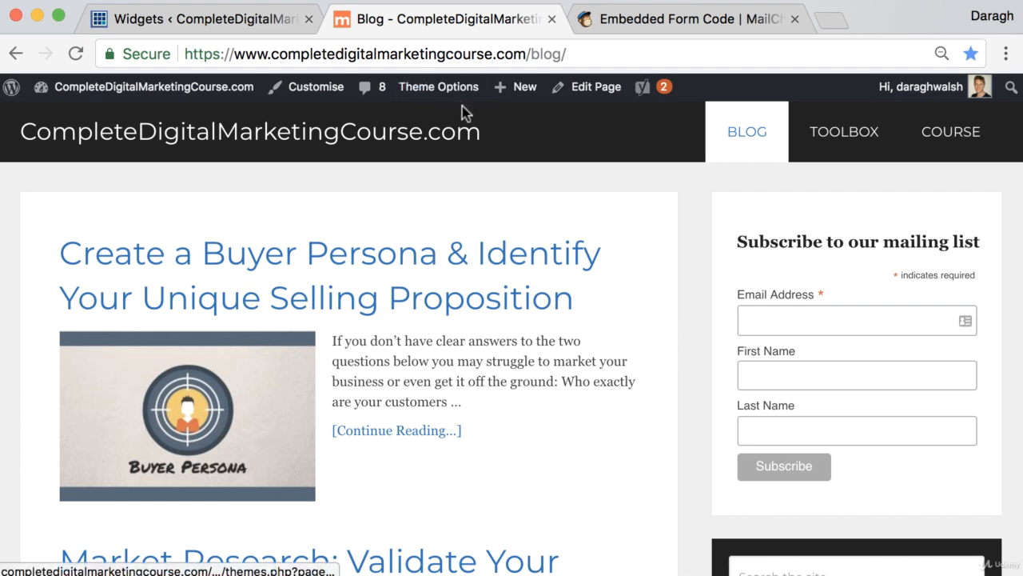
{"action": "scroll", "coordinate": [465, 114], "scroll_direction": "down", "scroll_amount": 1}
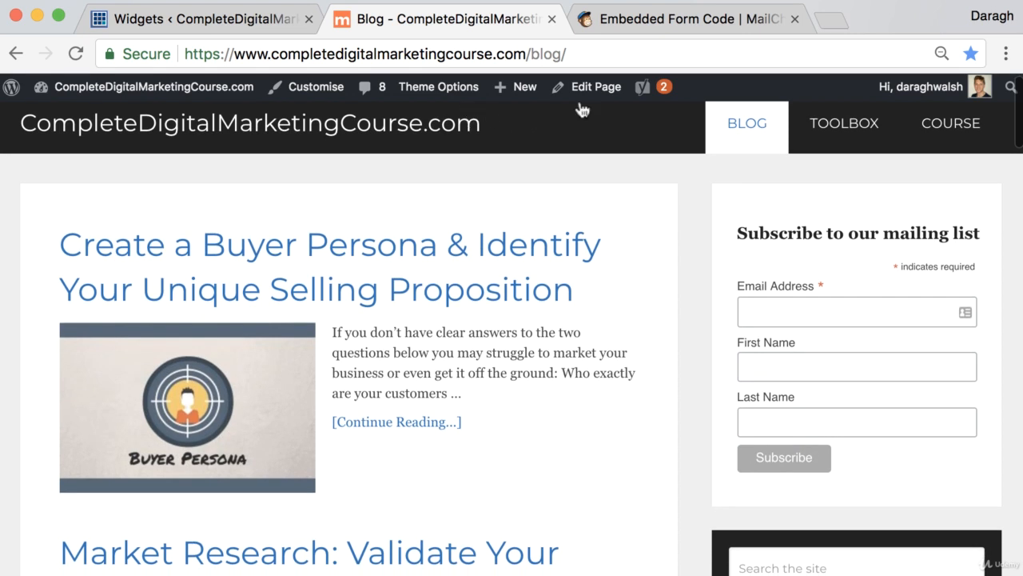
Open a new incognito browser window
{"action": "left_click", "coordinate": [1006, 56]}
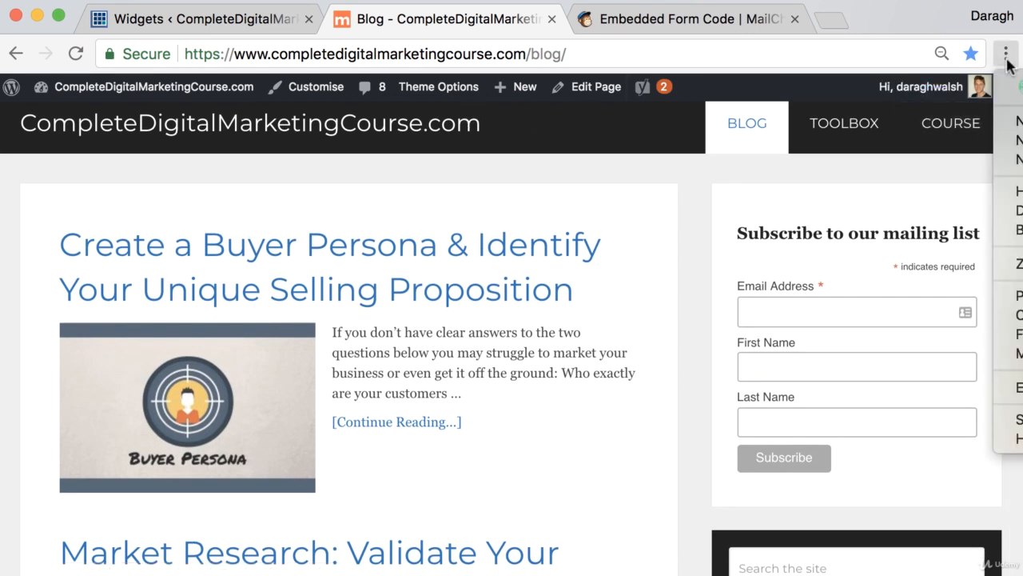
{"action": "left_click", "coordinate": [1019, 159]}
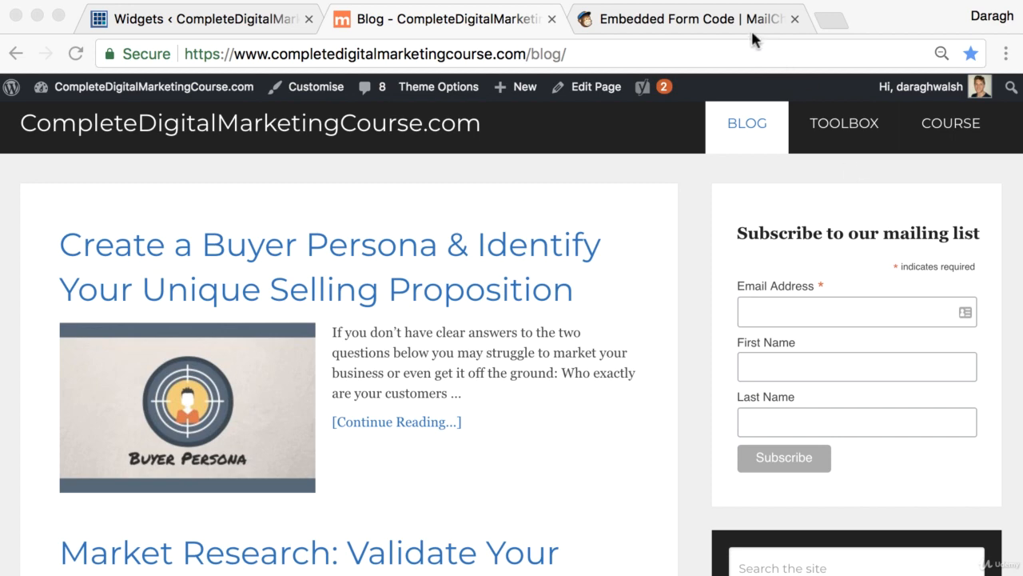
Switch to the MailChimp account and open the CompleteDigitalMarketingCourse.com list
{"action": "left_click", "coordinate": [685, 20]}
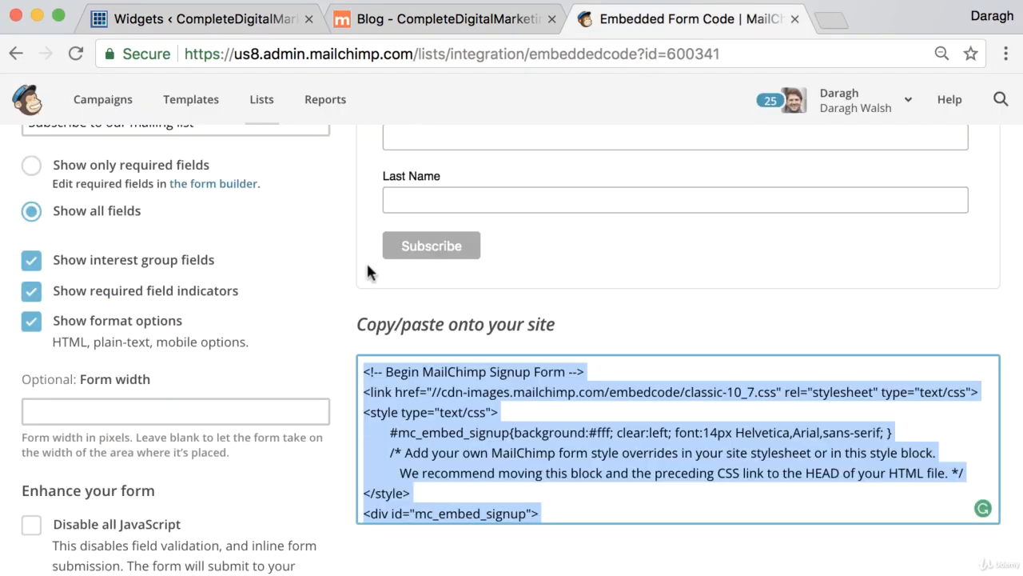
{"action": "scroll", "coordinate": [366, 261], "scroll_direction": "up", "scroll_amount": 5}
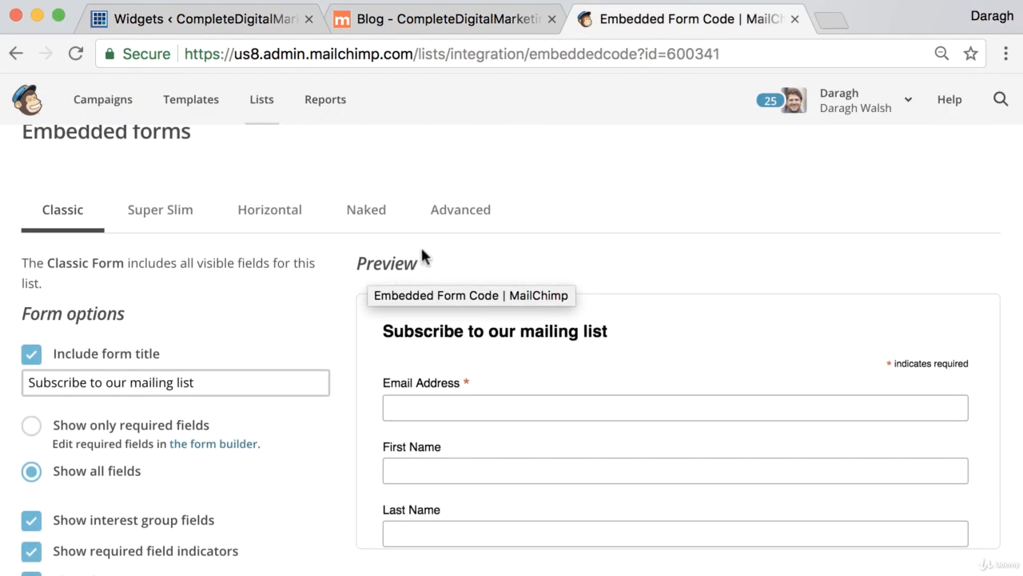
{"action": "scroll", "coordinate": [421, 256], "scroll_direction": "up", "scroll_amount": 3}
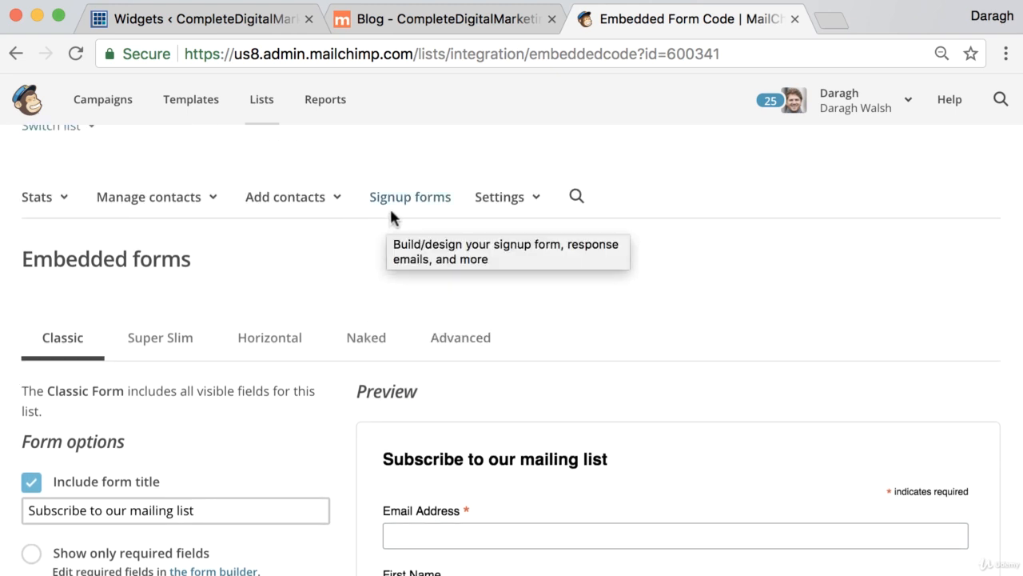
{"action": "left_click", "coordinate": [258, 110]}
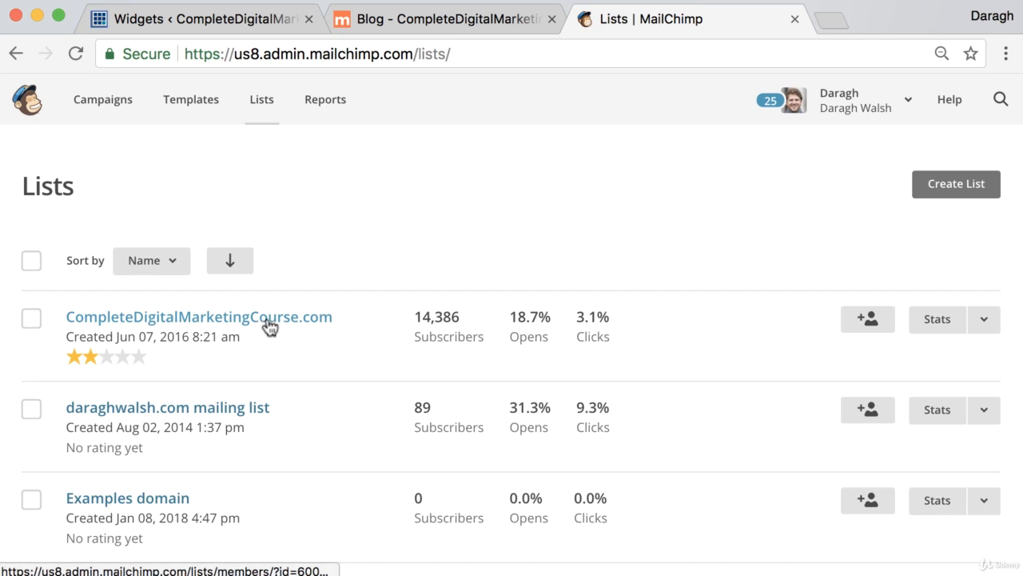
{"action": "left_click", "coordinate": [269, 320]}
Open the list's signup forms and start the Subscriber pop-up editor
{"action": "right_click", "coordinate": [388, 296]}
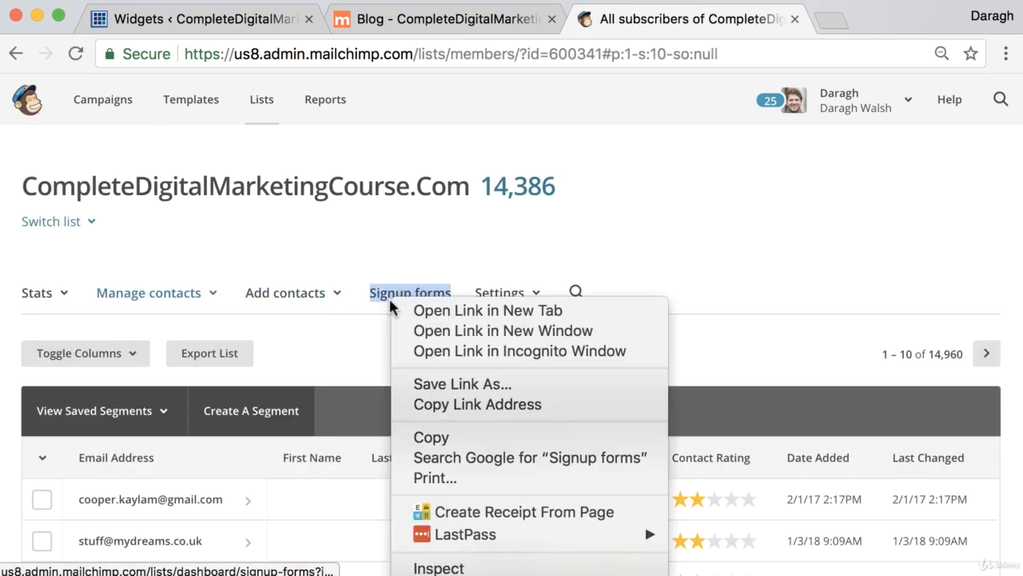
{"action": "left_click", "coordinate": [388, 297]}
{"action": "left_click", "coordinate": [387, 300]}
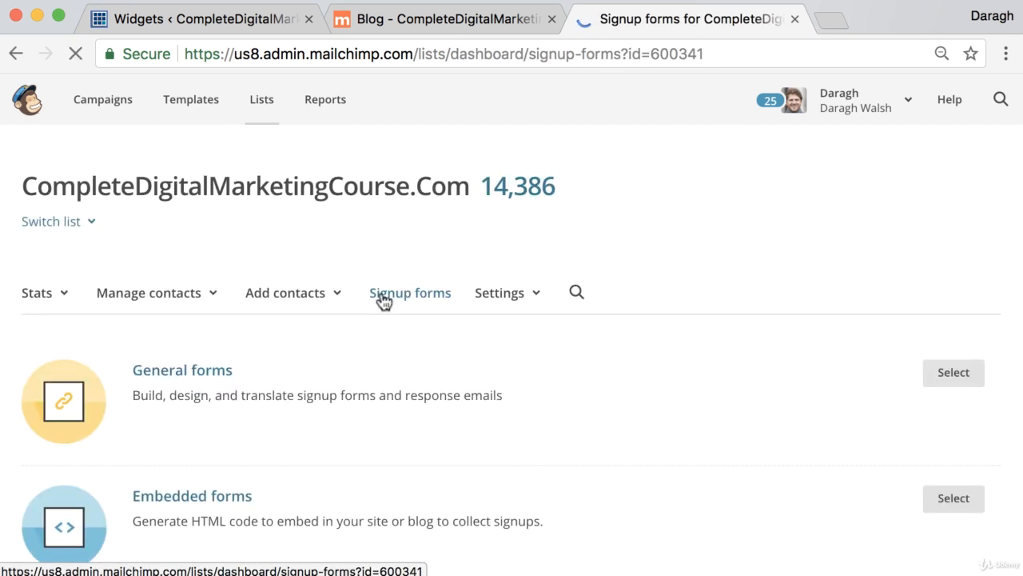
{"action": "scroll", "coordinate": [331, 304], "scroll_direction": "down", "scroll_amount": 5}
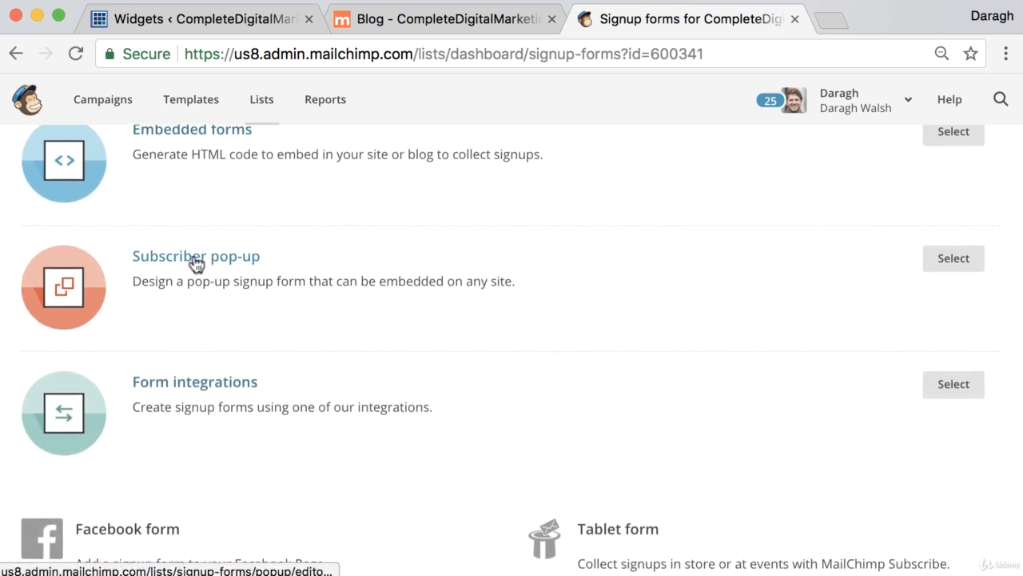
{"action": "left_click", "coordinate": [197, 264]}
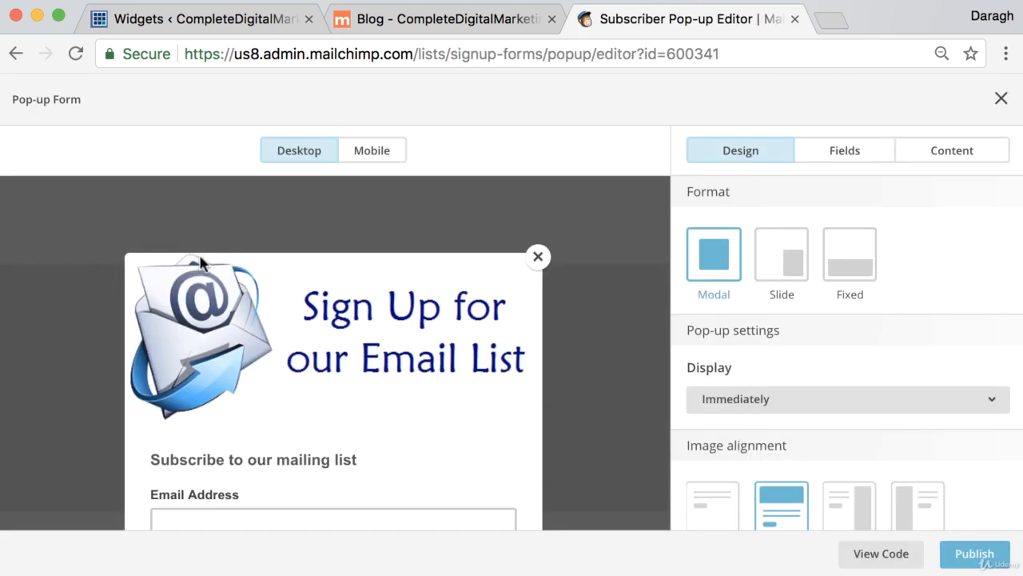
Preview the pop-up form in Slide and Modal formats, and check how the Modal version looks on mobile and desktop
{"action": "scroll", "coordinate": [432, 356], "scroll_direction": "down", "scroll_amount": 1}
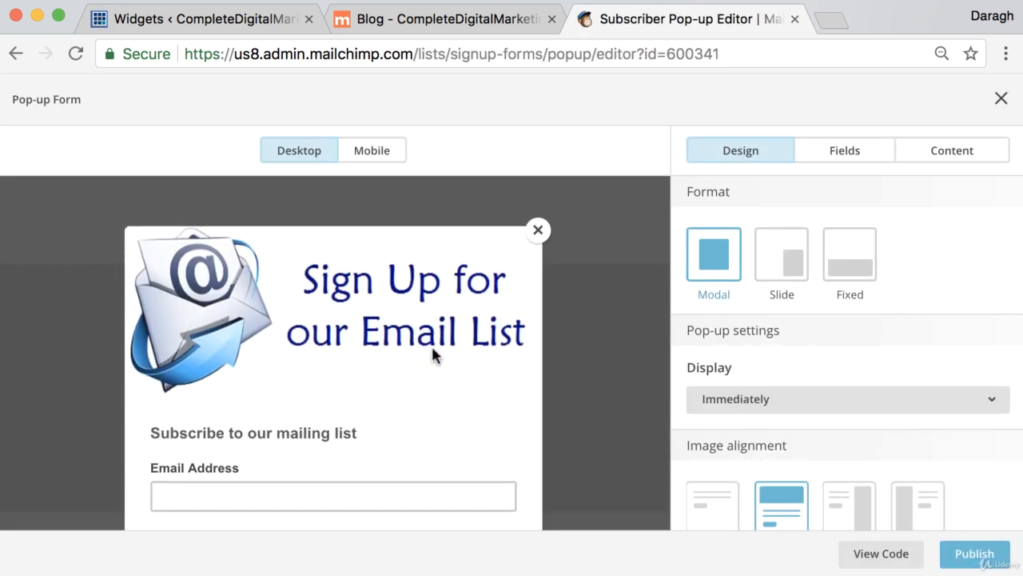
{"action": "scroll", "coordinate": [431, 349], "scroll_direction": "down", "scroll_amount": 2}
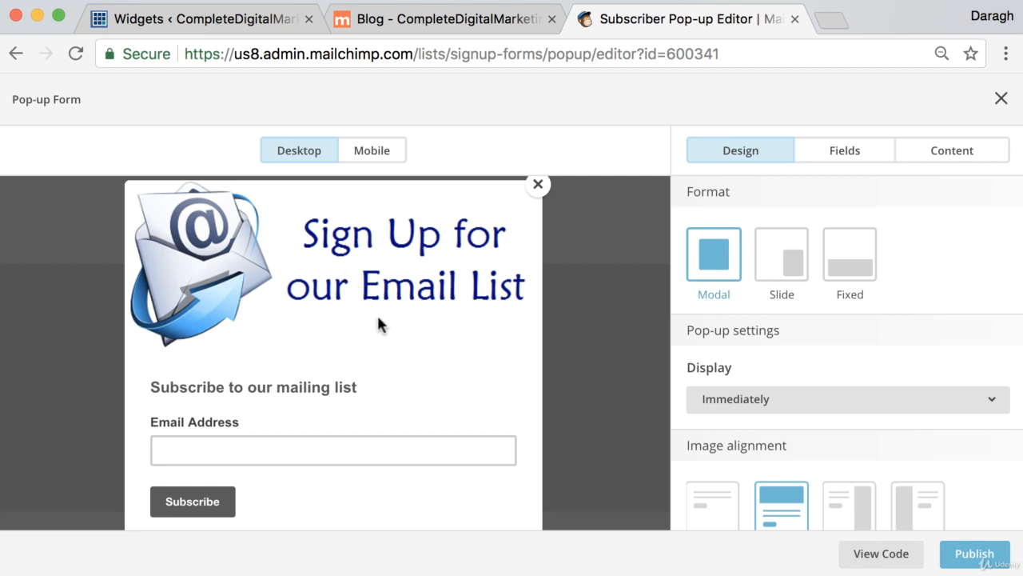
{"action": "left_click", "coordinate": [791, 267]}
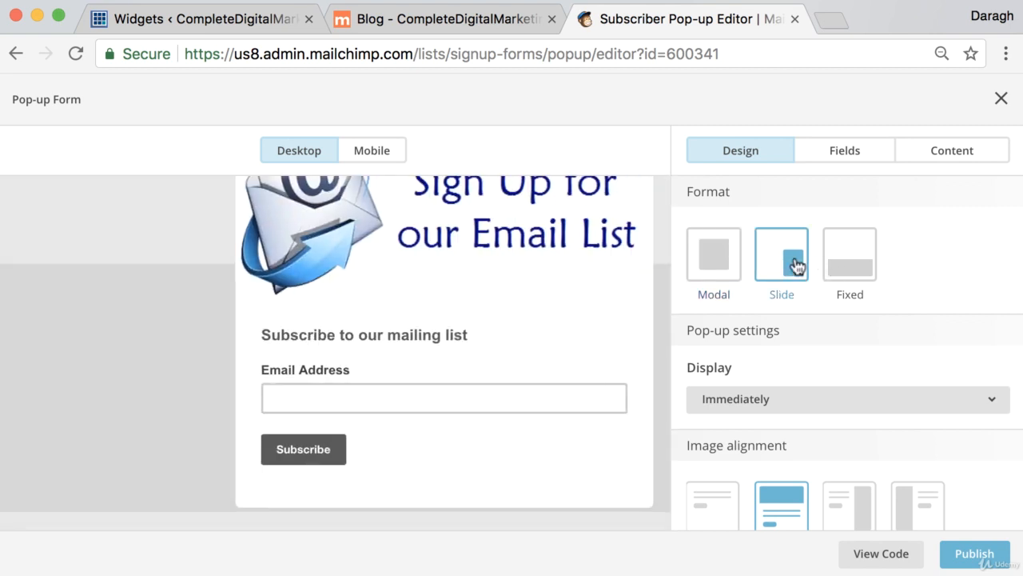
{"action": "left_click", "coordinate": [722, 260]}
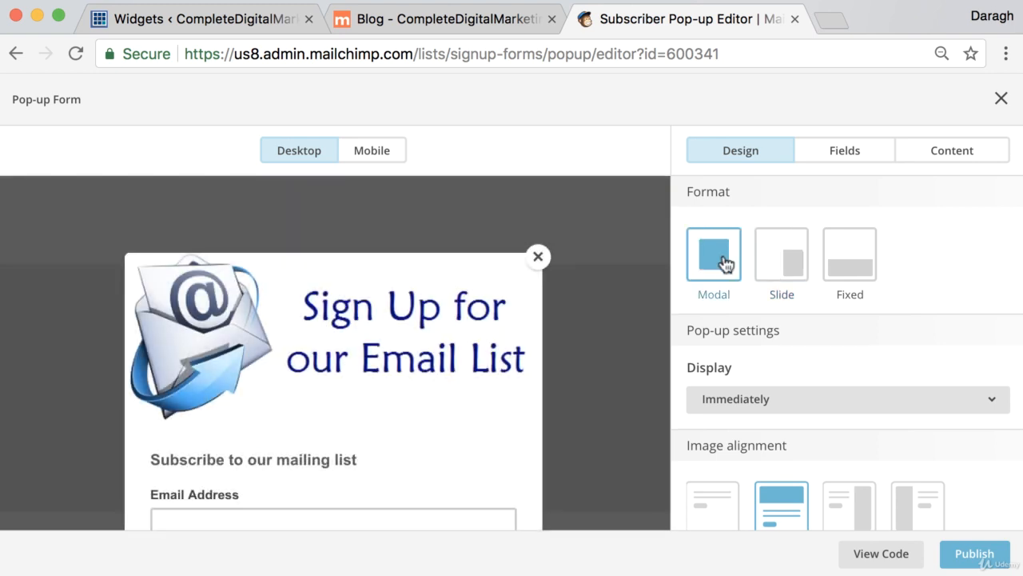
{"action": "left_click", "coordinate": [371, 162]}
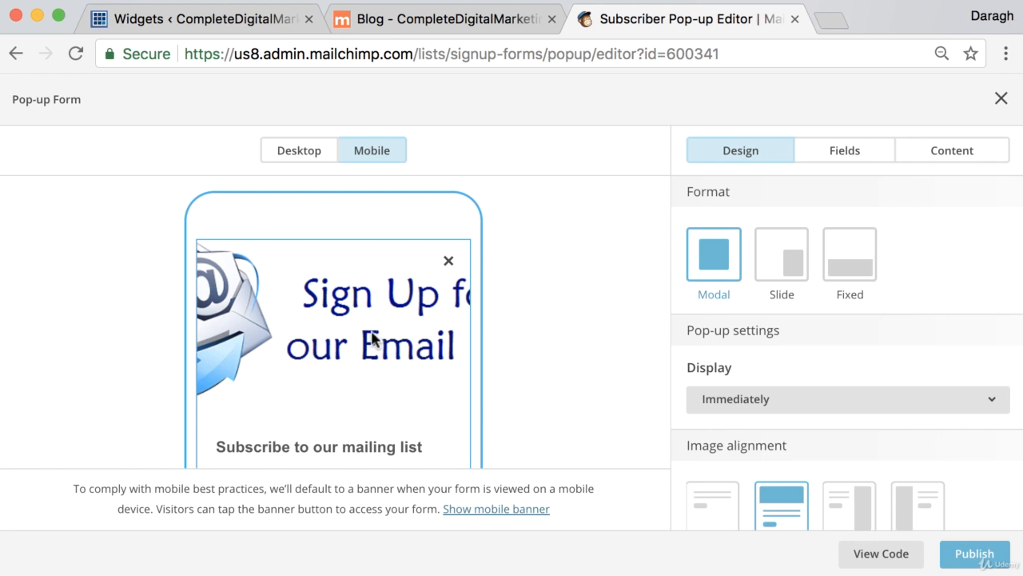
{"action": "left_click", "coordinate": [310, 165]}
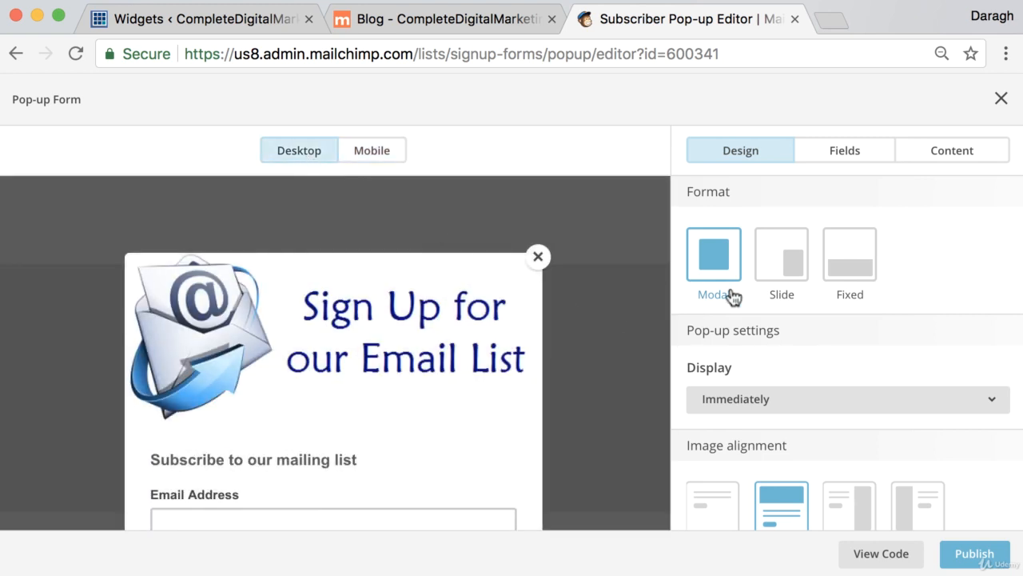
Review the pop-up's display timing options and keep Immediately selected
{"action": "scroll", "coordinate": [853, 303], "scroll_direction": "down", "scroll_amount": 3}
{"action": "scroll", "coordinate": [854, 303], "scroll_direction": "up", "scroll_amount": 1}
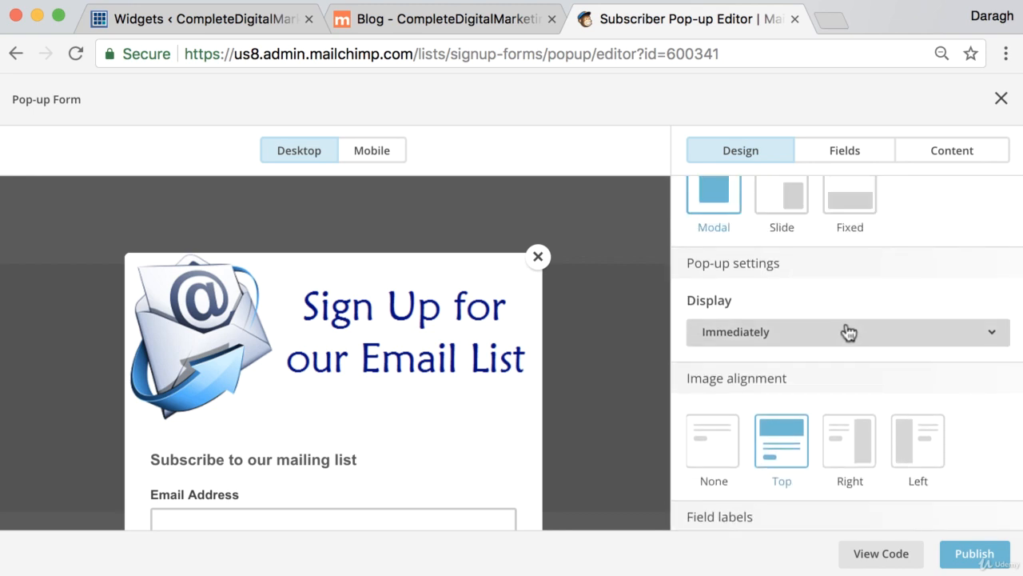
{"action": "left_click", "coordinate": [849, 333]}
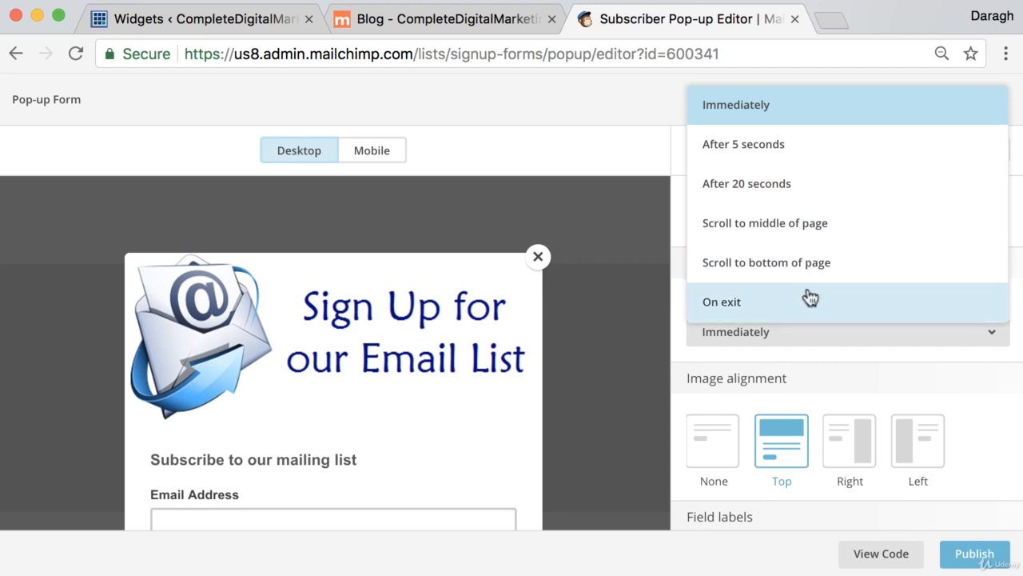
{"action": "left_click", "coordinate": [786, 111]}
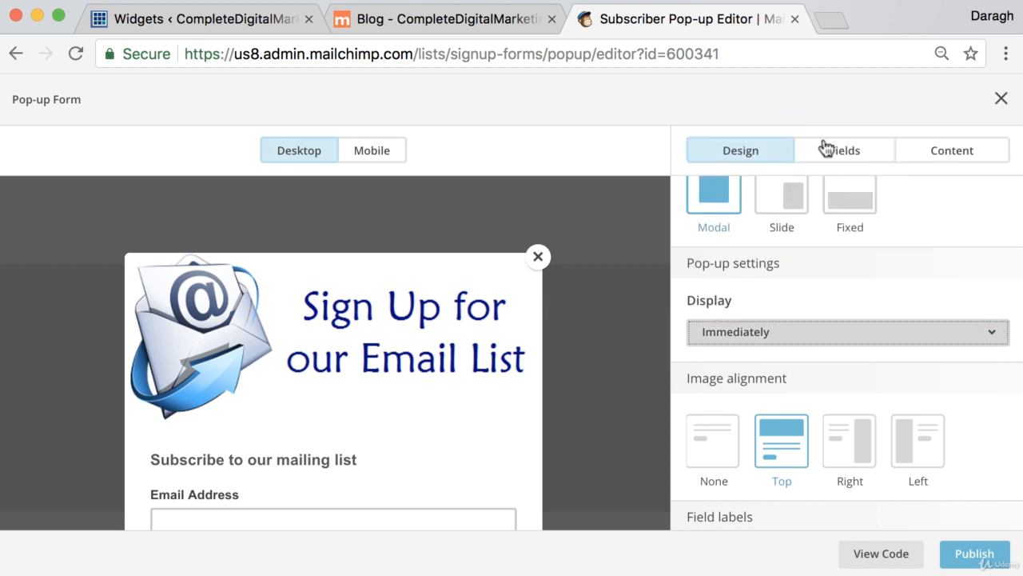
Look through the remaining pop-up design settings, show the pop-up form's embed code and copy all of it
{"action": "scroll", "coordinate": [891, 286], "scroll_direction": "down", "scroll_amount": 2}
{"action": "scroll", "coordinate": [890, 294], "scroll_direction": "down", "scroll_amount": 1}
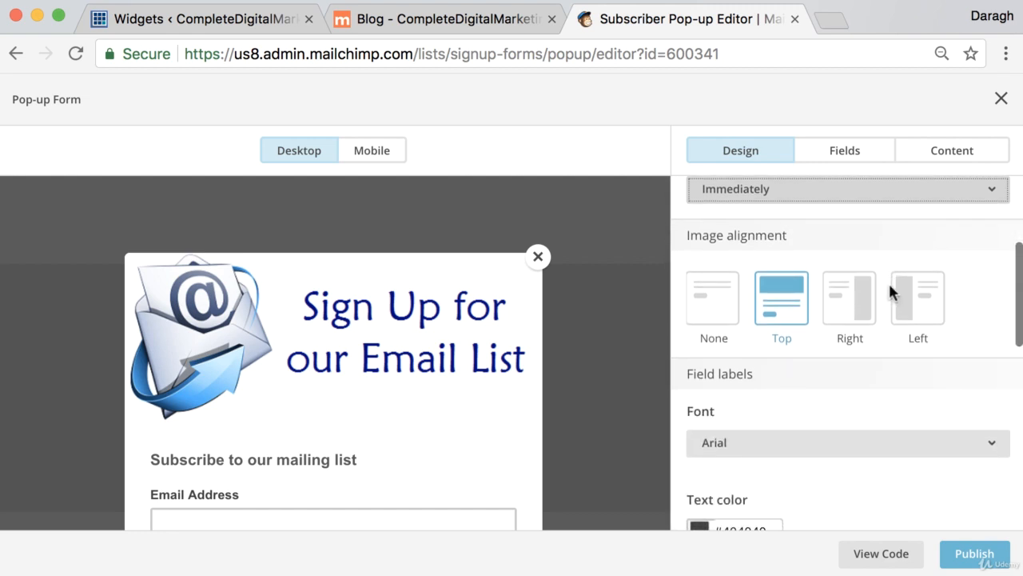
{"action": "scroll", "coordinate": [888, 276], "scroll_direction": "down", "scroll_amount": 2}
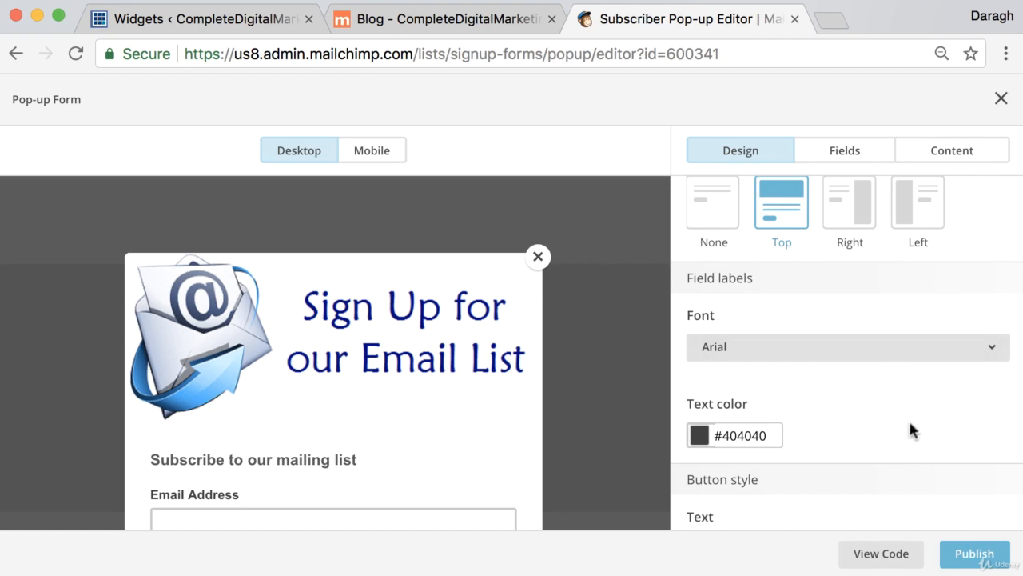
{"action": "left_click", "coordinate": [879, 553]}
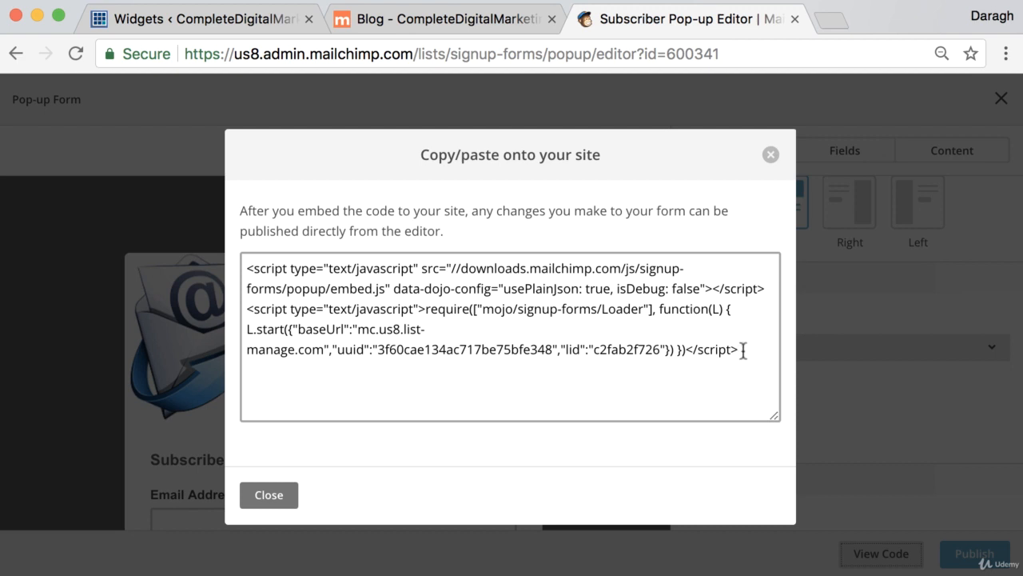
{"action": "left_click_drag", "start_coordinate": [743, 351], "coordinate": [233, 242]}
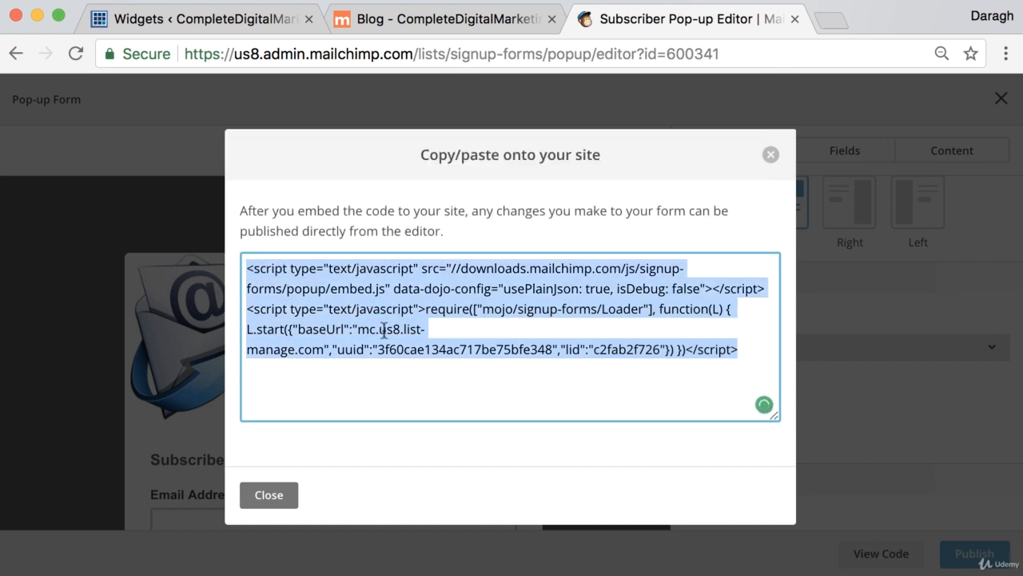
Switch to the website's WordPress admin area and open the theme's options page
{"action": "left_click", "coordinate": [170, 18]}
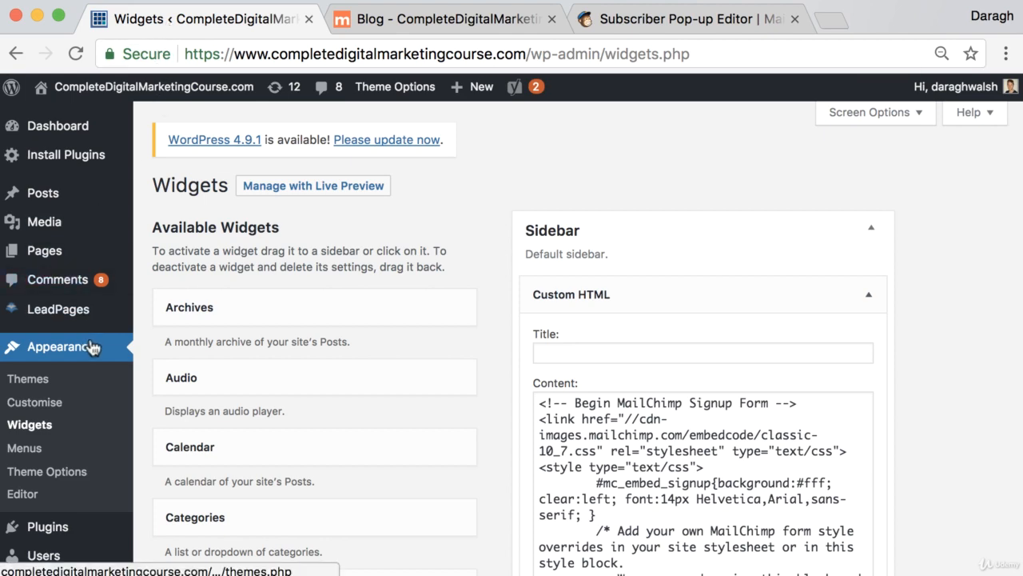
{"action": "scroll", "coordinate": [93, 349], "scroll_direction": "down", "scroll_amount": 3}
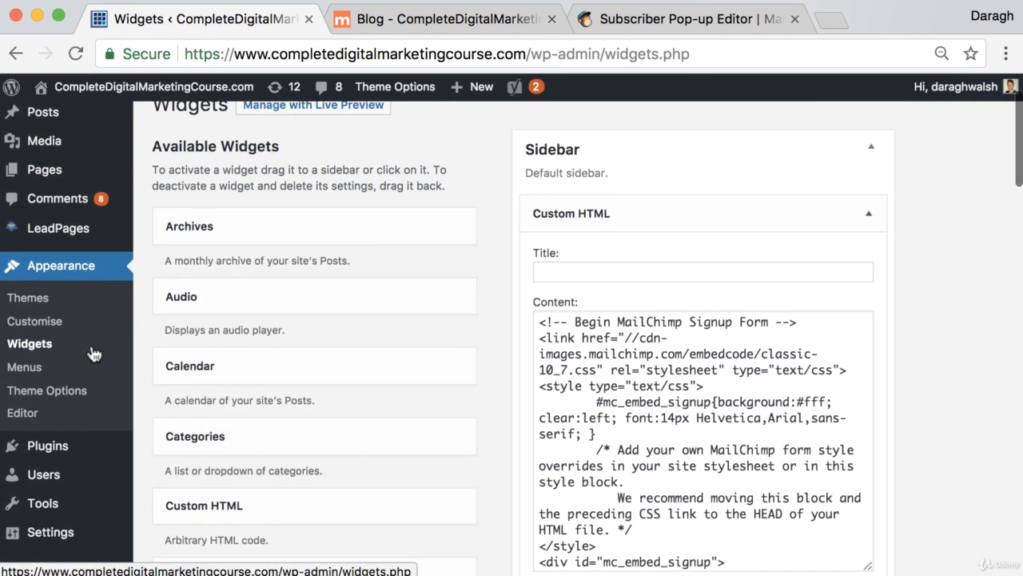
{"action": "left_click", "coordinate": [82, 393]}
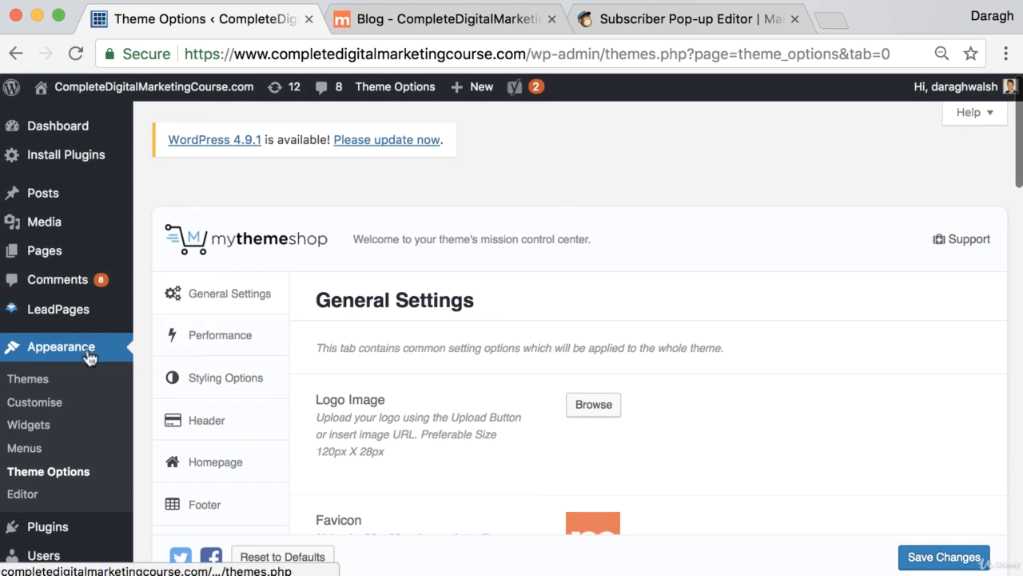
Paste the MailChimp pop-up code after the existing script in the Header Code setting under General Settings and save the changes
{"action": "scroll", "coordinate": [96, 472], "scroll_direction": "down", "scroll_amount": 1}
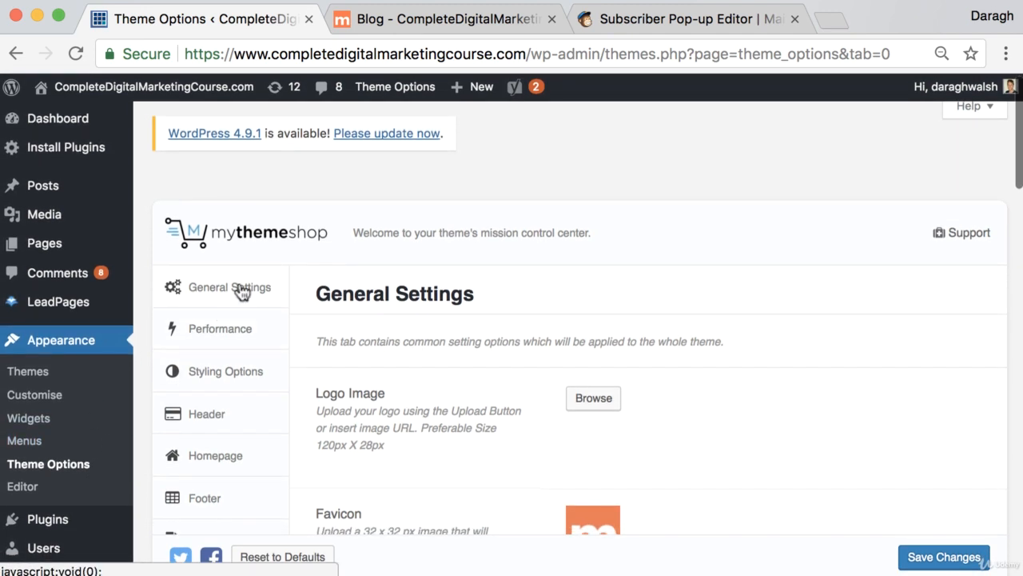
{"action": "scroll", "coordinate": [583, 359], "scroll_direction": "down", "scroll_amount": 15}
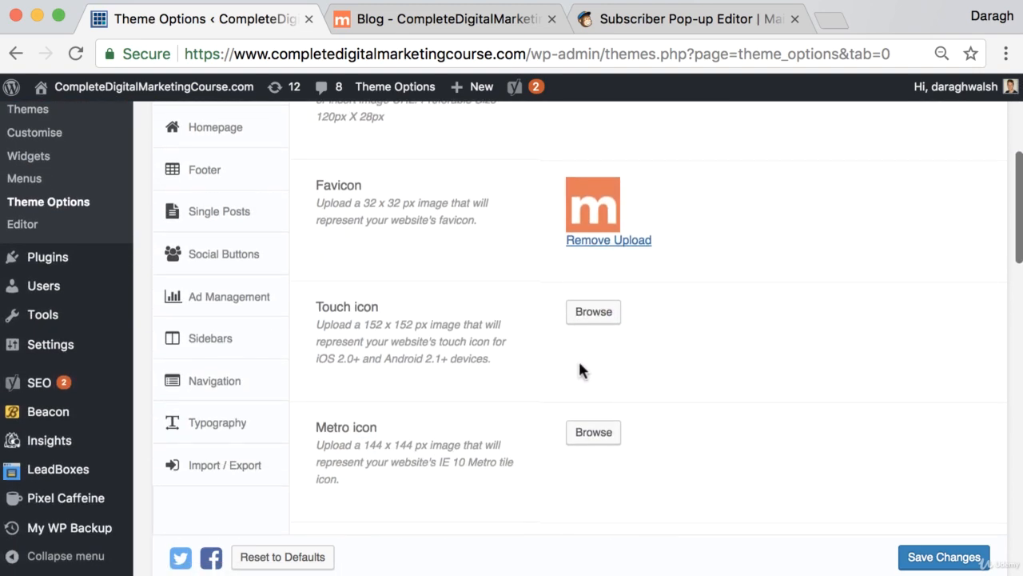
{"action": "scroll", "coordinate": [581, 370], "scroll_direction": "down", "scroll_amount": 5}
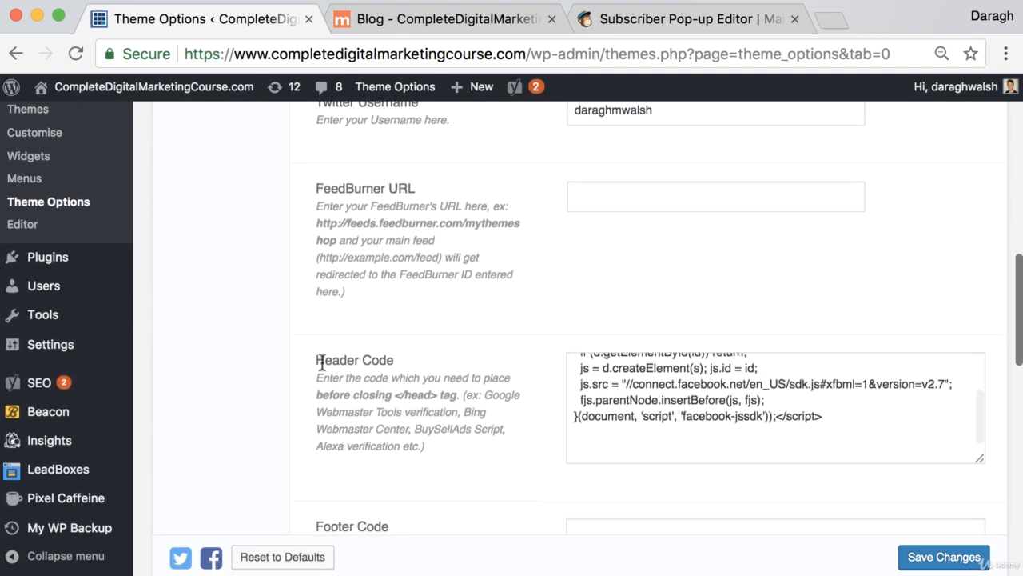
{"action": "left_click_drag", "start_coordinate": [317, 361], "coordinate": [393, 362]}
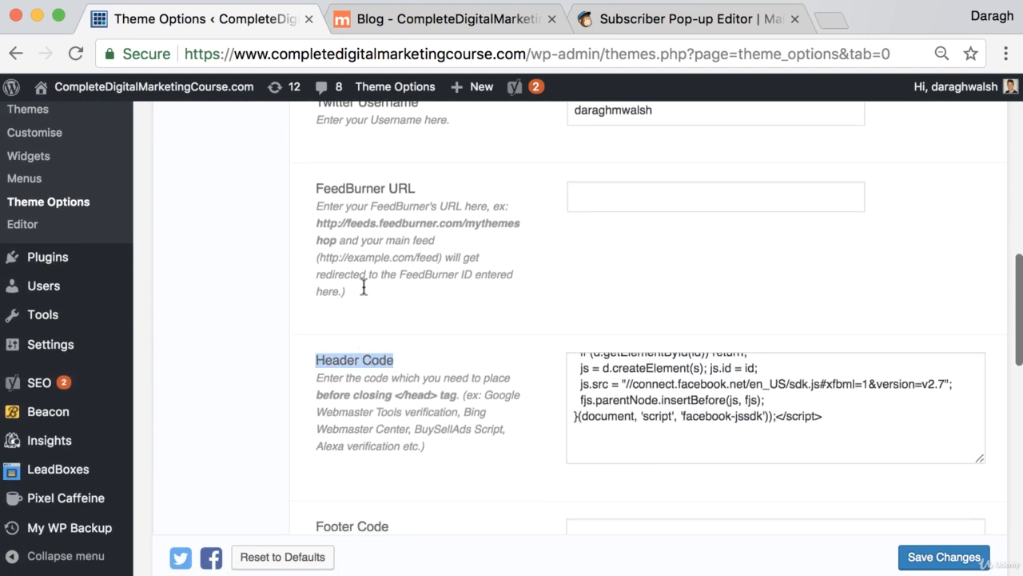
{"action": "left_click", "coordinate": [645, 451]}
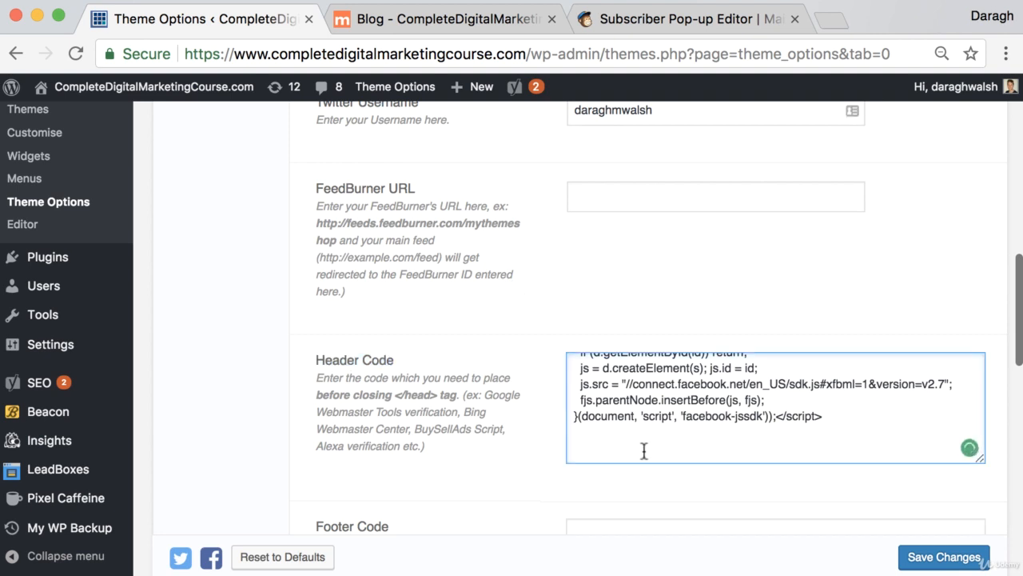
{"action": "type", "text": "<script type=\"text/javascript\" src=\"//downloads.mailchimp.com/js/signup-forms/popup/embed.js\" data-dojo-config=\"usePlainJson: true, isDebug: false\"></script><script type=\"text/javascript\">require([\"mojo/signup-forms/Loader\"], function(L) { L.start({\"baseUrl\":\"mc.us8.list-manage.com\",\"uuid\":\"3f60cae134ac717be75bfe348\",\"lid\":\"c2fab2f726\"}) })</script>"}
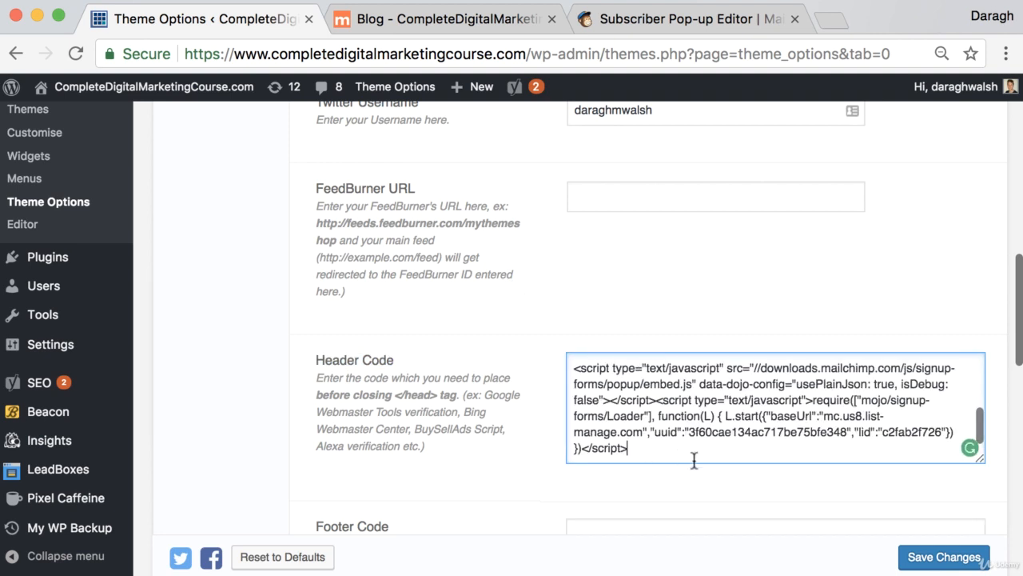
{"action": "left_click", "coordinate": [944, 557]}
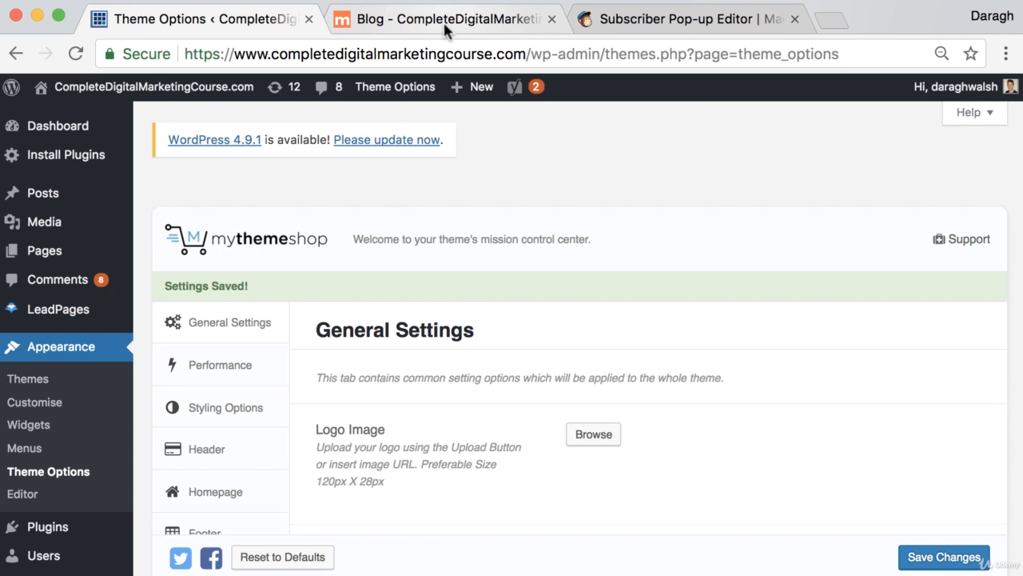
Switch to the live blog page and reload it to check for the signup pop-up
{"action": "left_click", "coordinate": [446, 28]}
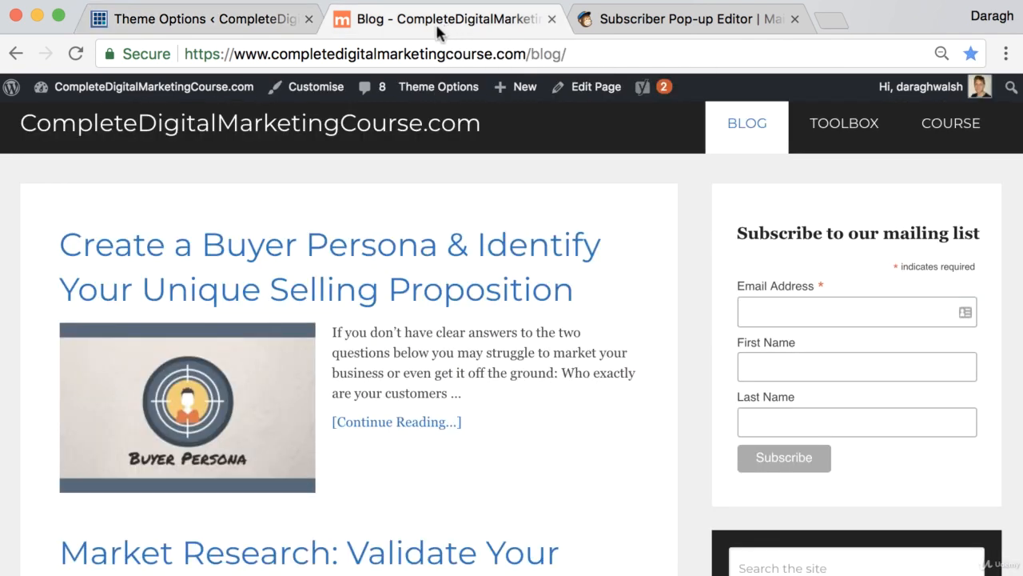
{"action": "left_click", "coordinate": [75, 54]}
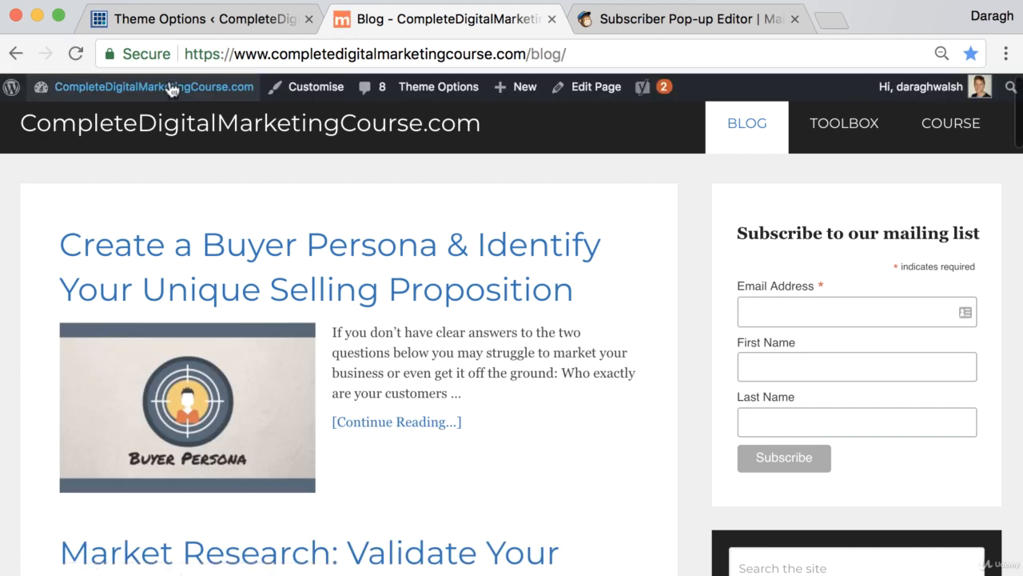
Open the blog post about creating a buyer persona and check the page for the signup pop-up
{"action": "left_click", "coordinate": [394, 265]}
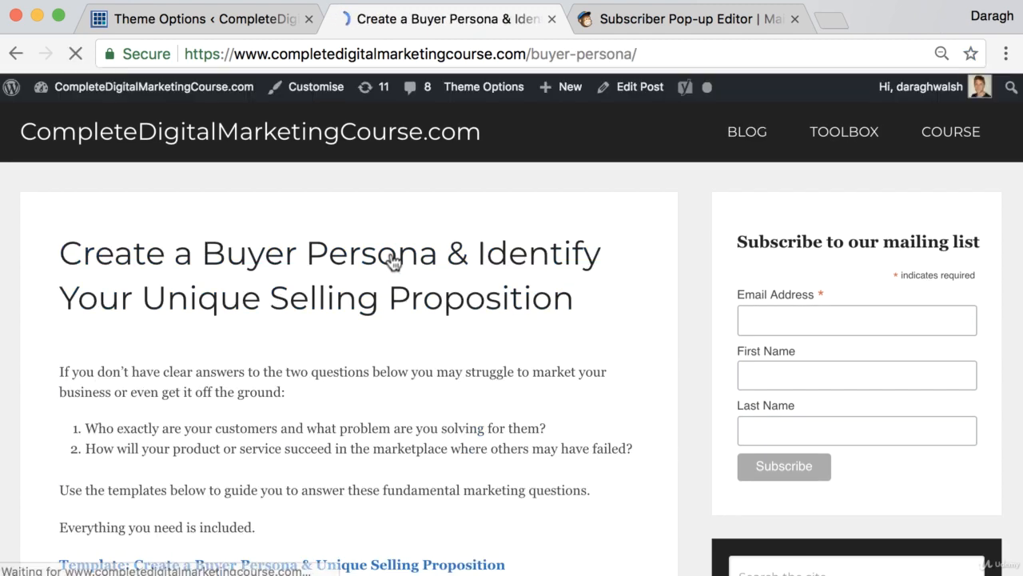
{"action": "scroll", "coordinate": [392, 260], "scroll_direction": "down", "scroll_amount": 5}
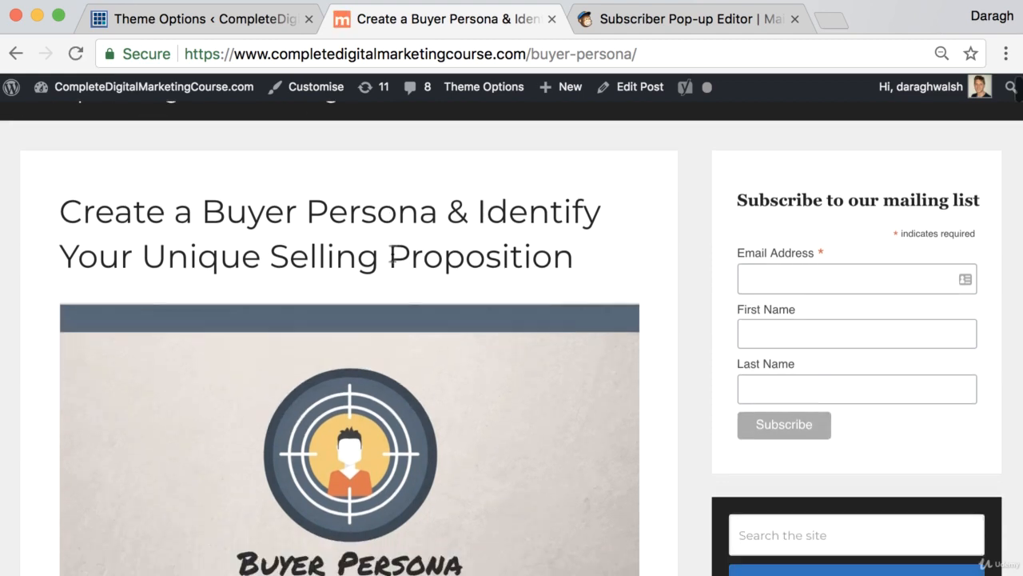
{"action": "scroll", "coordinate": [392, 254], "scroll_direction": "up", "scroll_amount": 5}
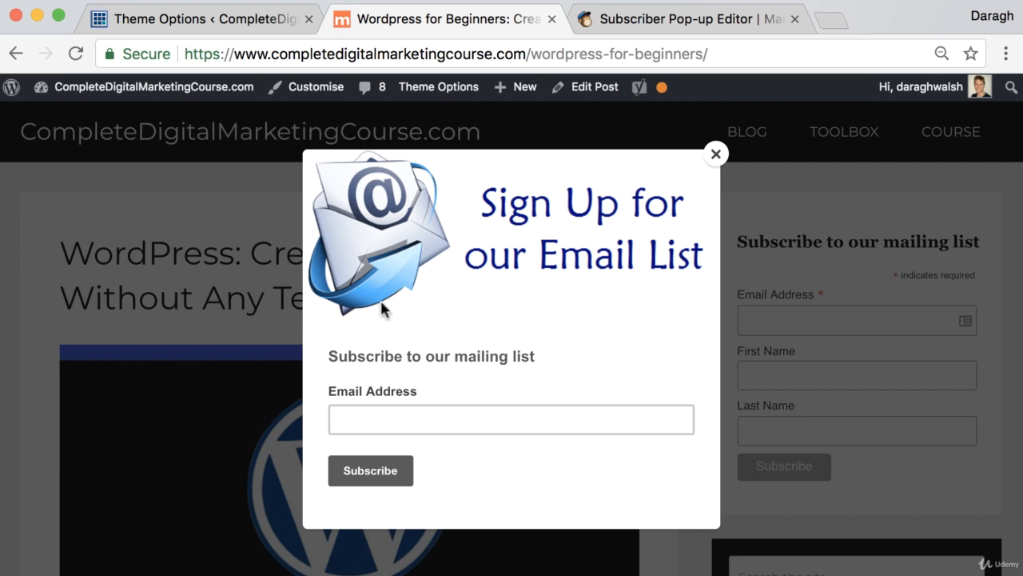
Test the signup pop-up on the WordPress for beginners post by entering the subscriber's e-mail address and submitting the form
{"action": "left_click", "coordinate": [429, 419]}
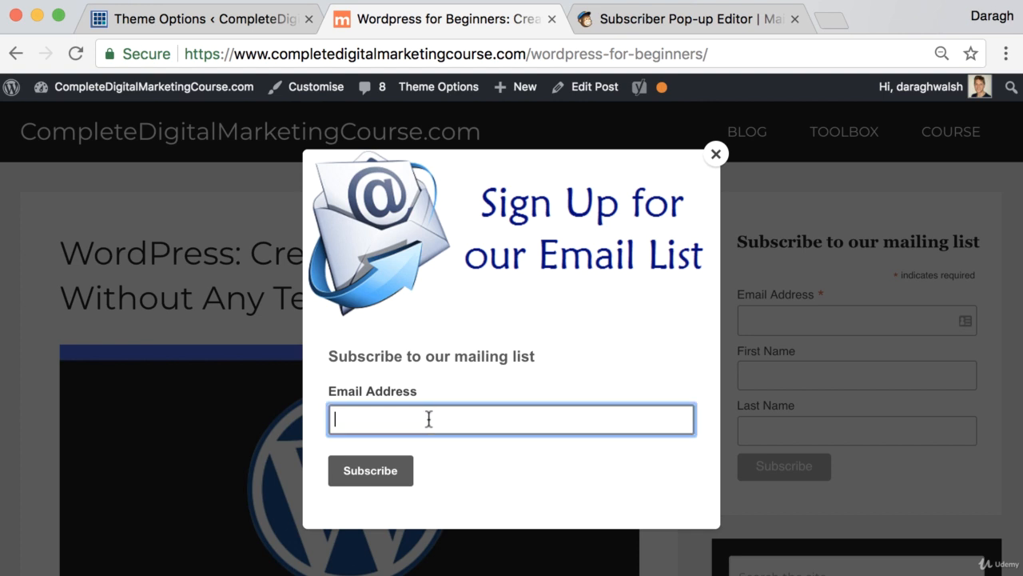
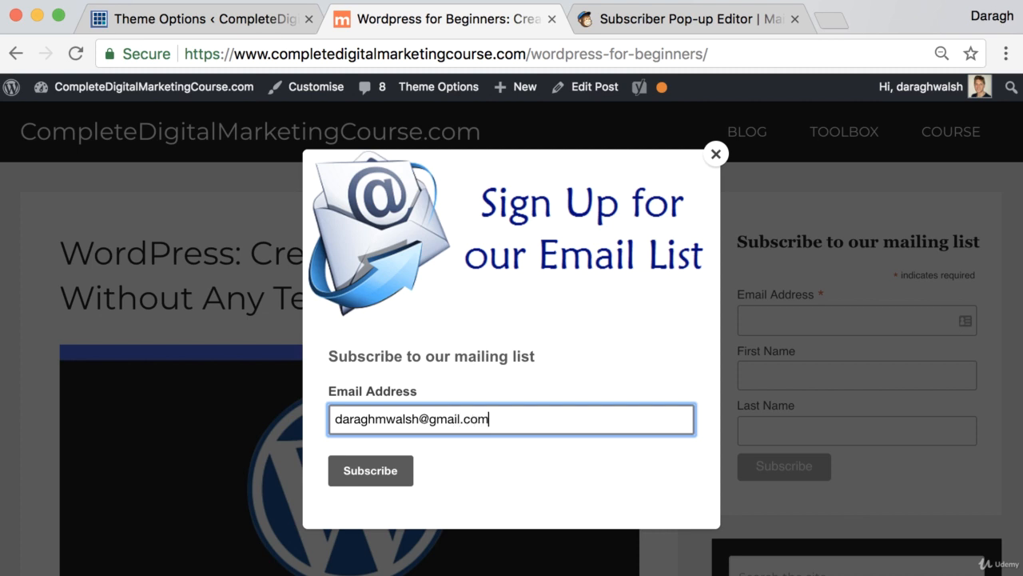
{"action": "key", "text": "Return"}
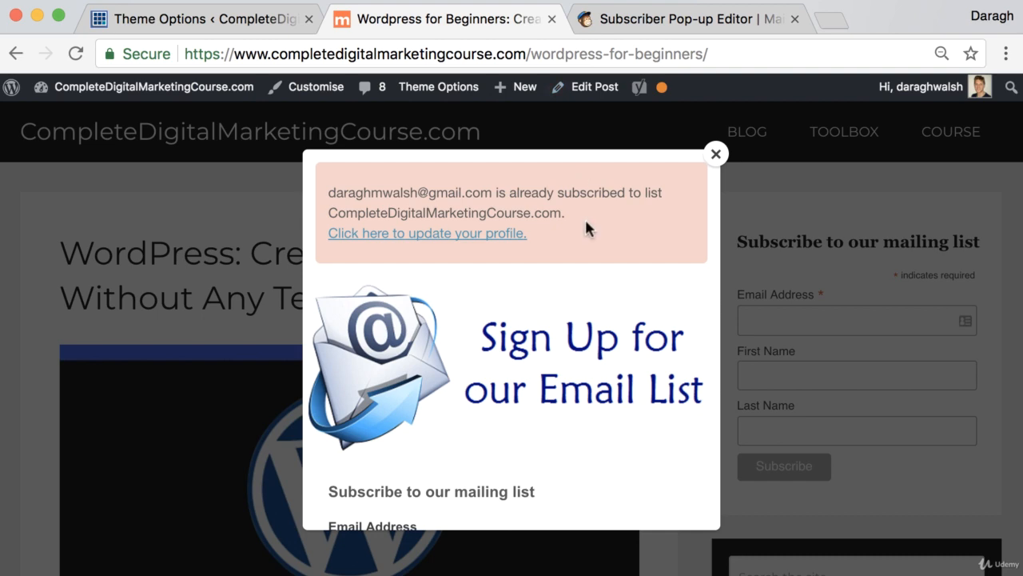
Search Google for "support mailchimp" in a new browser tab and open the MailChimp Support result
{"action": "left_click", "coordinate": [663, 21]}
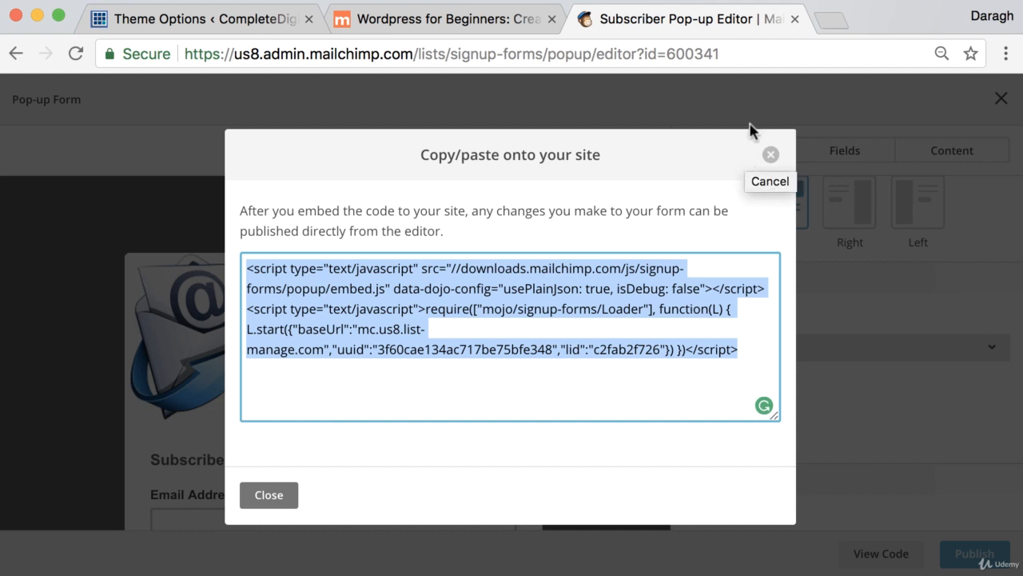
{"action": "left_click", "coordinate": [829, 23]}
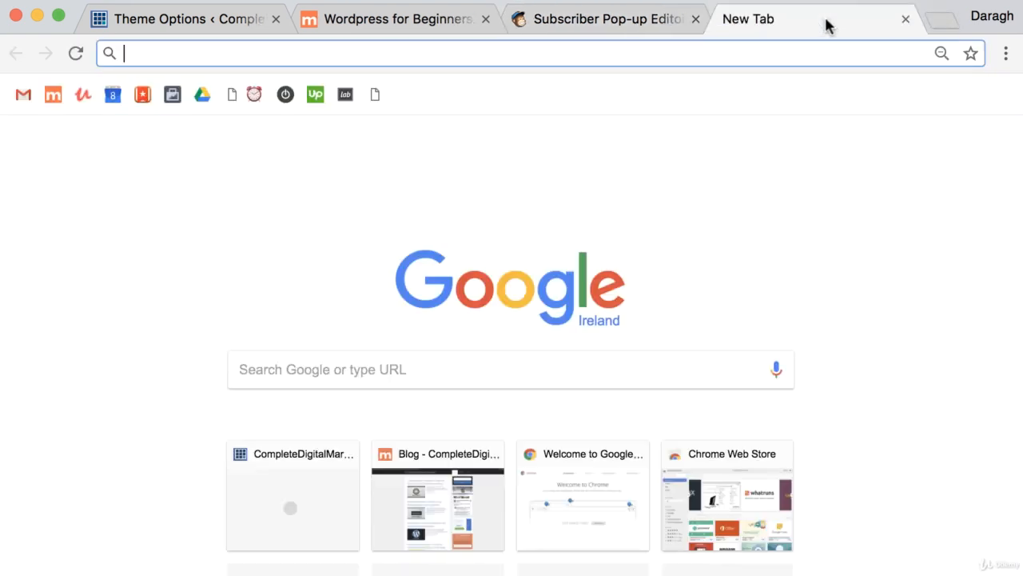
{"action": "type", "text": "support mailchimp"}
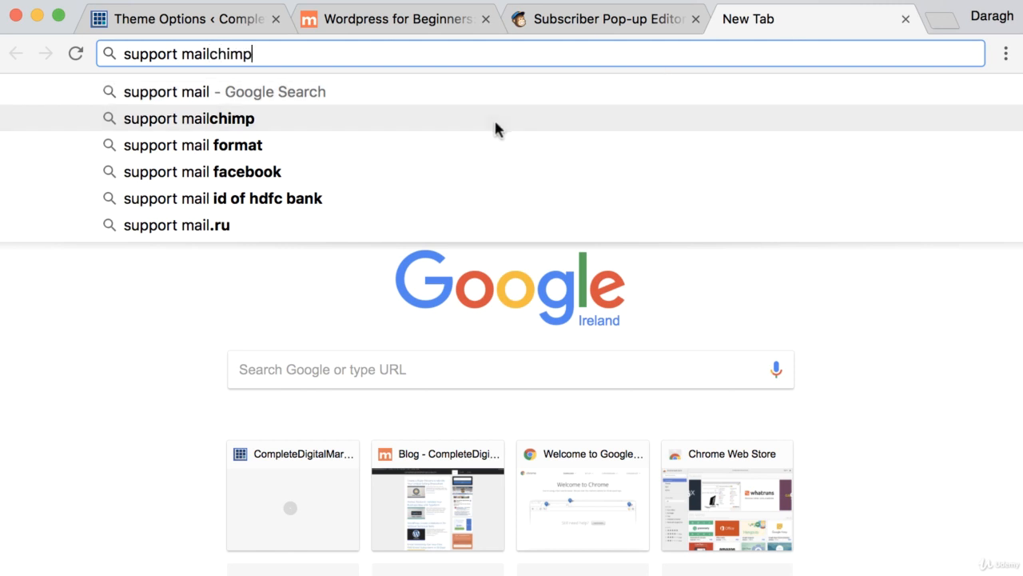
{"action": "left_click", "coordinate": [494, 118]}
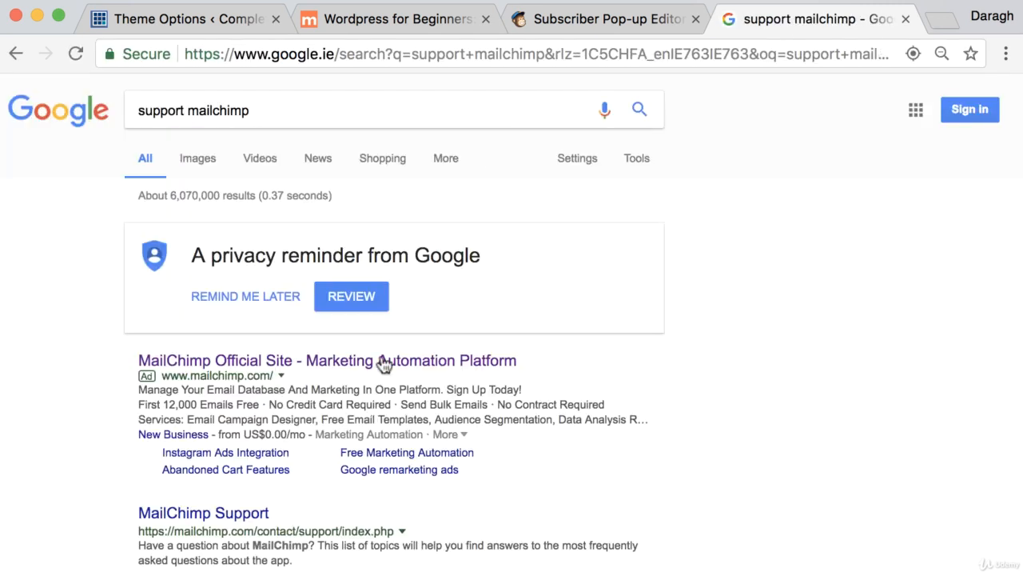
{"action": "left_click", "coordinate": [218, 515]}
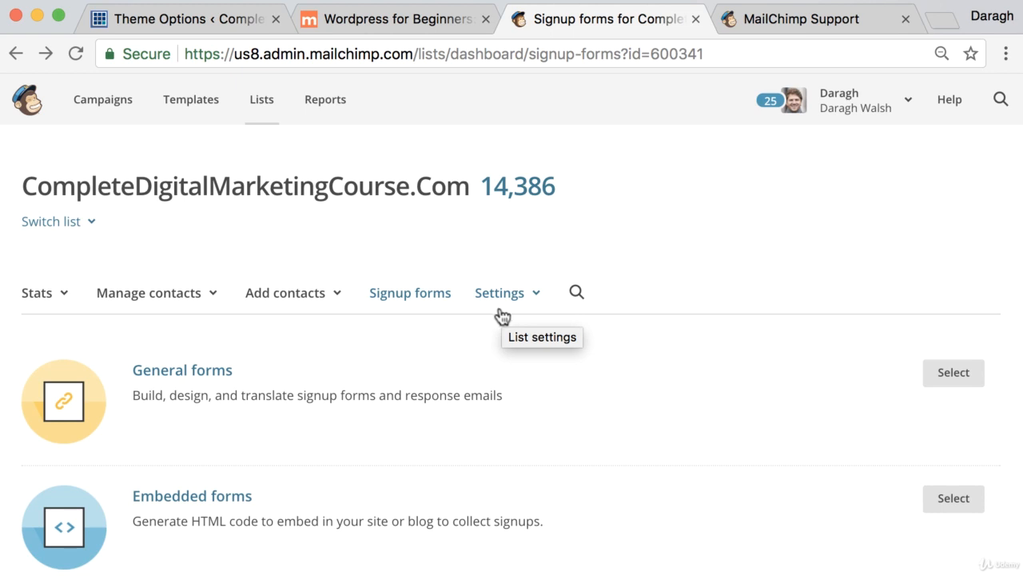
Look through the general, embedded and subscriber pop-up form options on the MailChimp list's signup forms page
{"action": "scroll", "coordinate": [507, 327], "scroll_direction": "down", "scroll_amount": 3}
{"action": "scroll", "coordinate": [507, 327], "scroll_direction": "up", "scroll_amount": 1}
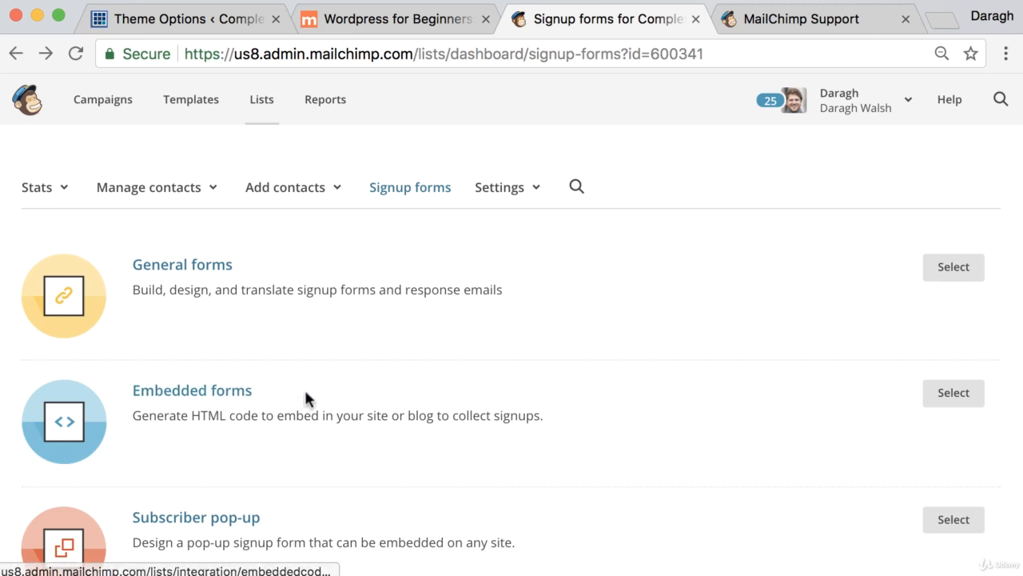
{"action": "scroll", "coordinate": [307, 398], "scroll_direction": "down", "scroll_amount": 3}
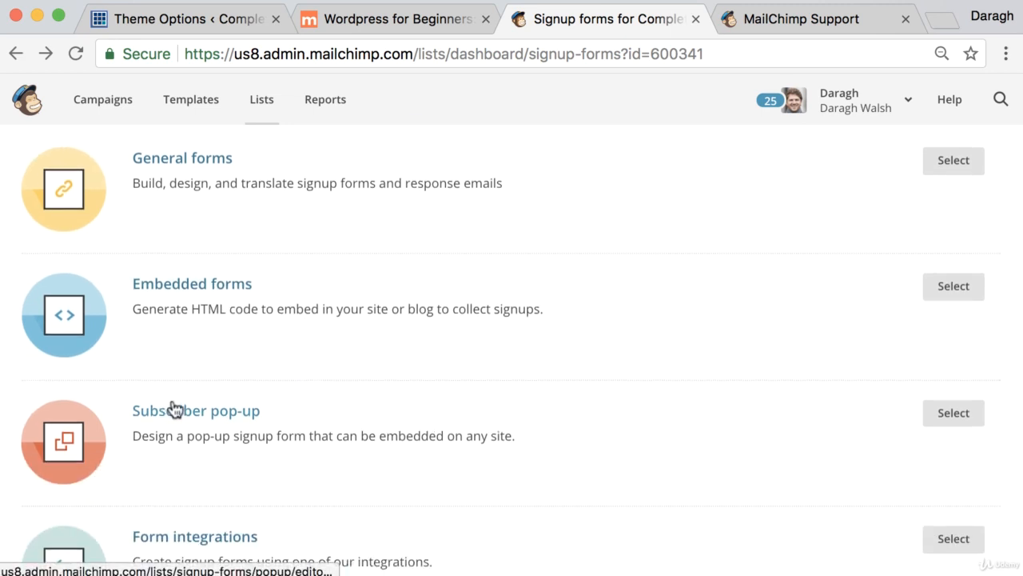